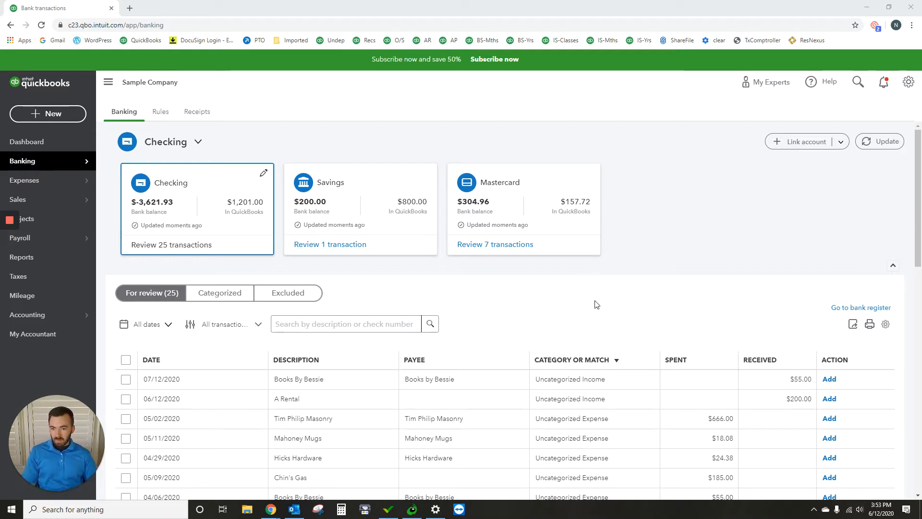
# - Create a new invoice and add A Rental as a new customer on it
pyautogui.scroll(-2, 504, 365)
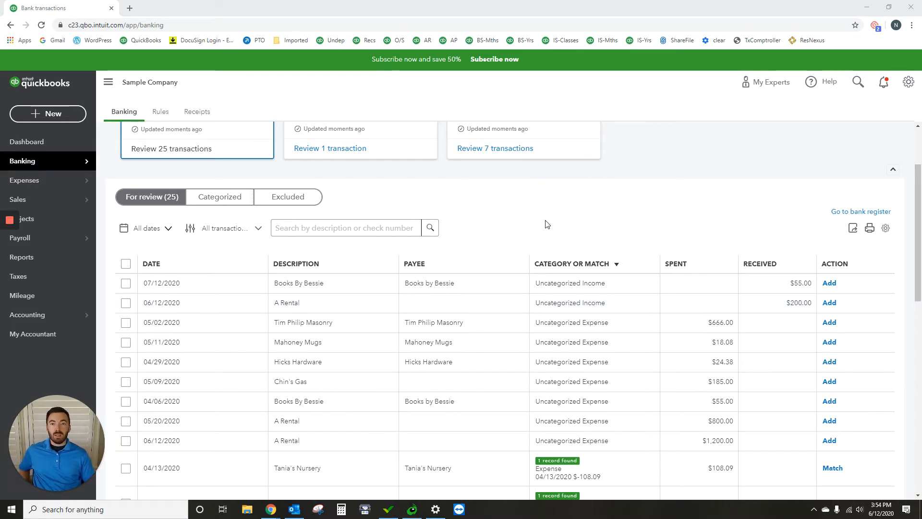
pyautogui.click(43, 114)
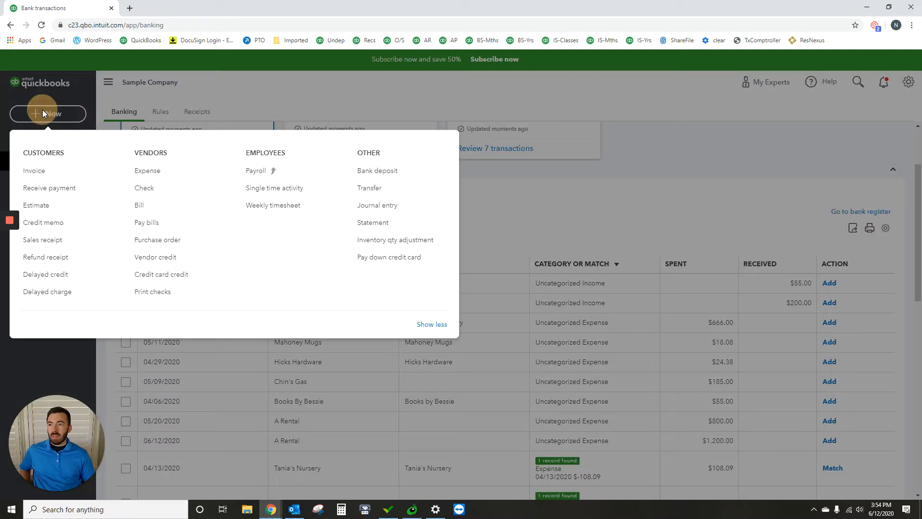
pyautogui.click(41, 176)
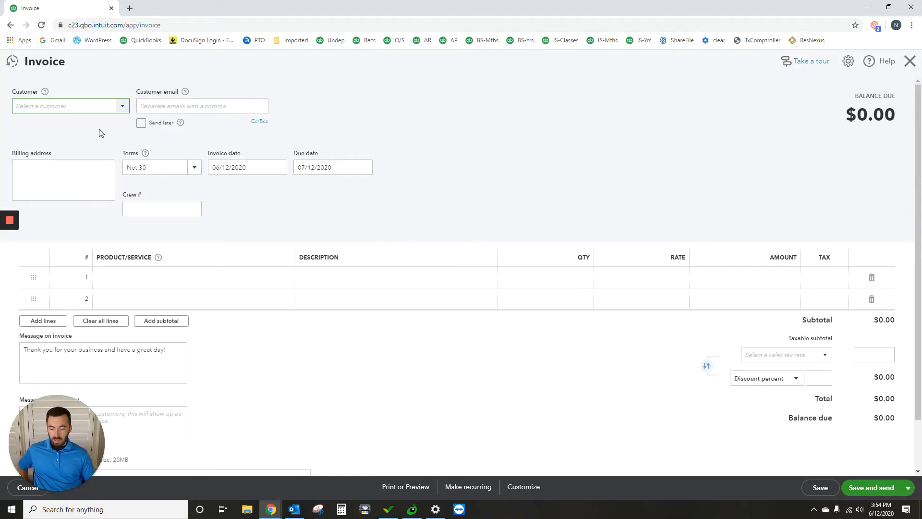
pyautogui.write('A Rental')
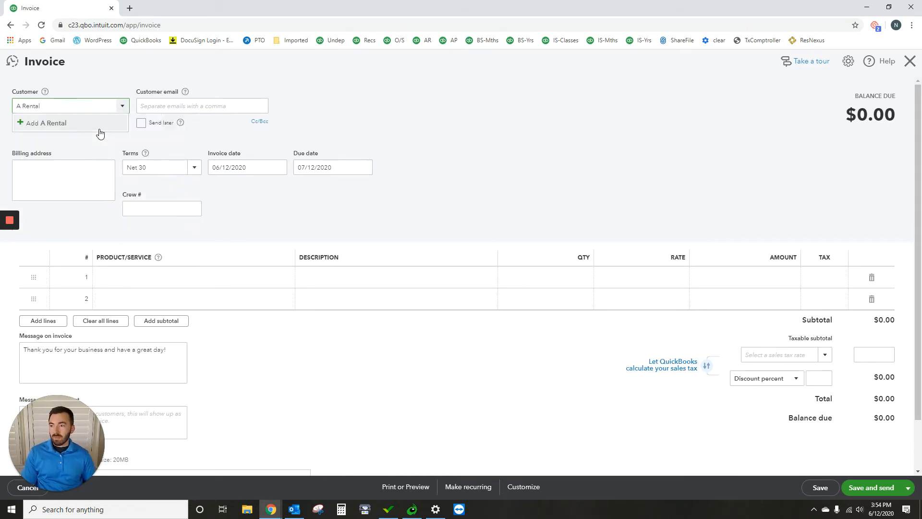
pyautogui.click(75, 125)
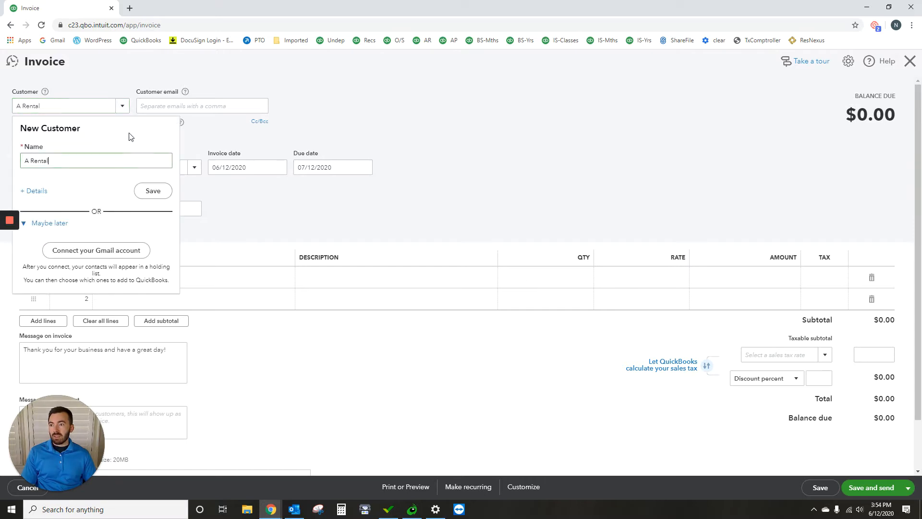
pyautogui.click(163, 191)
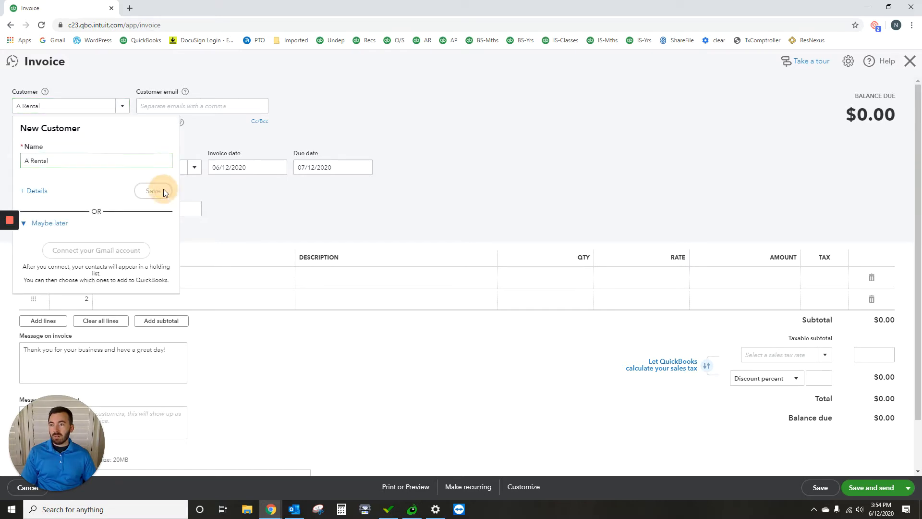
# - Fill in the customer's email on the invoice and set the due date to 06/12/2020
pyautogui.click(179, 102)
pyautogui.click(230, 133)
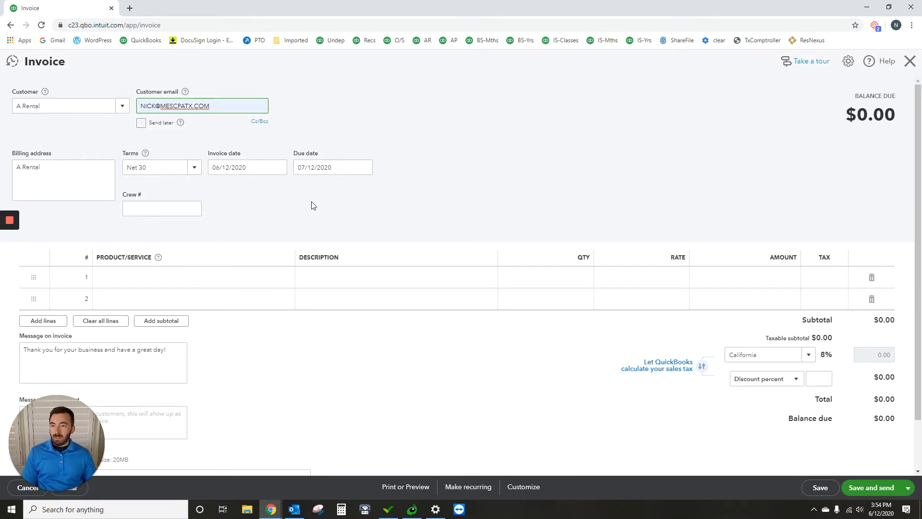
pyautogui.click(364, 166)
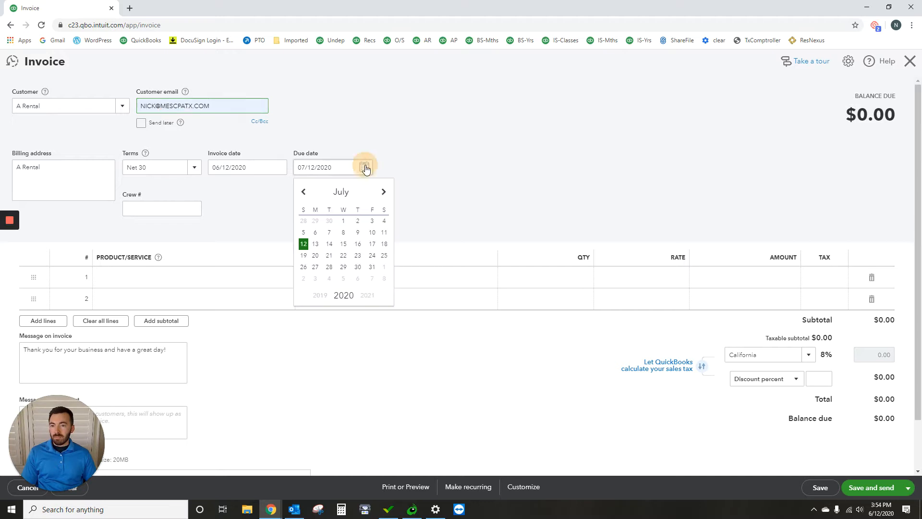
pyautogui.click(306, 192)
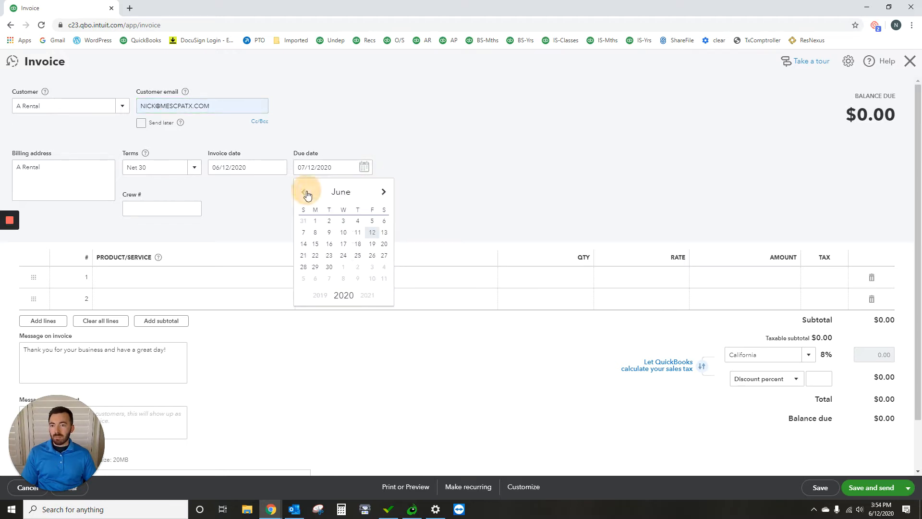
pyautogui.click(372, 234)
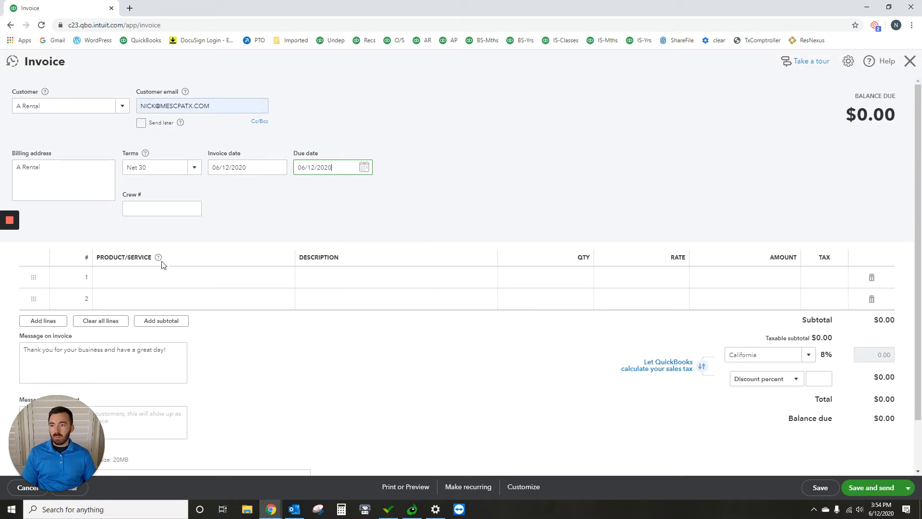
# - Add Landscaping:Gardening as the first invoice line with an amount of 100.00
pyautogui.click(134, 277)
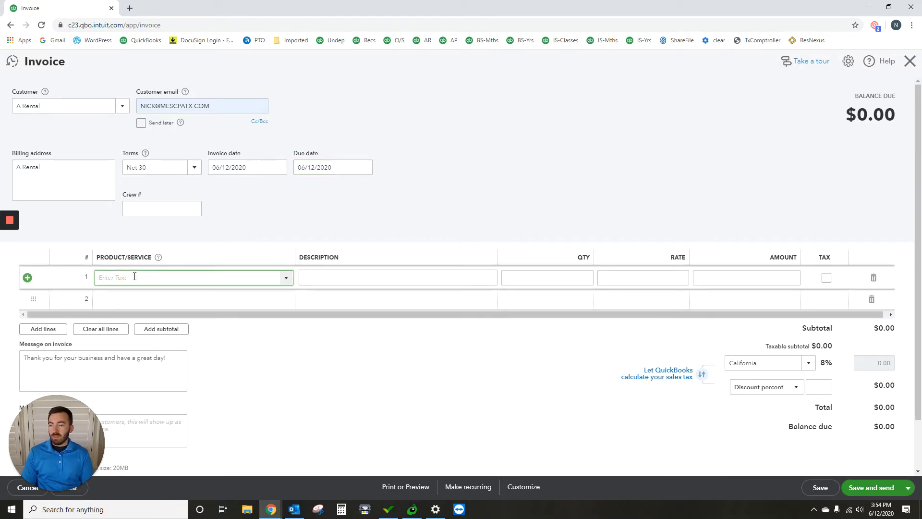
pyautogui.write('land')
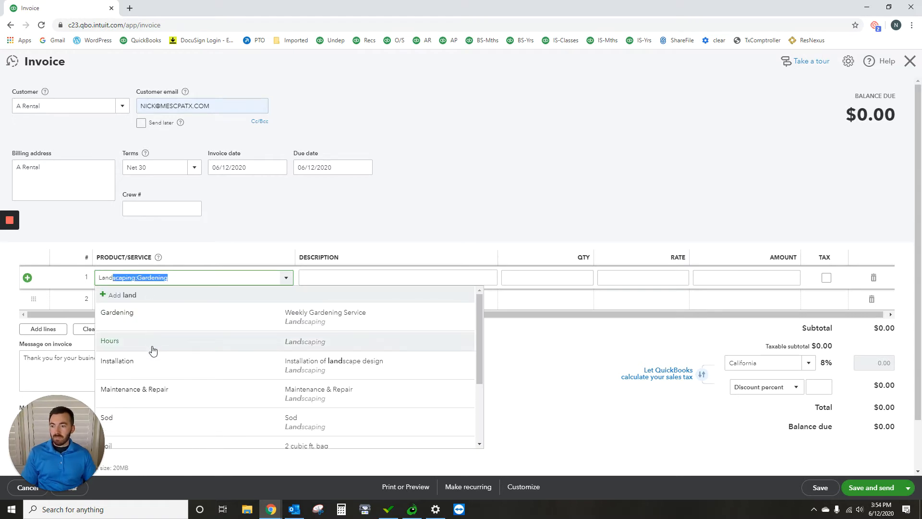
pyautogui.press('Right')
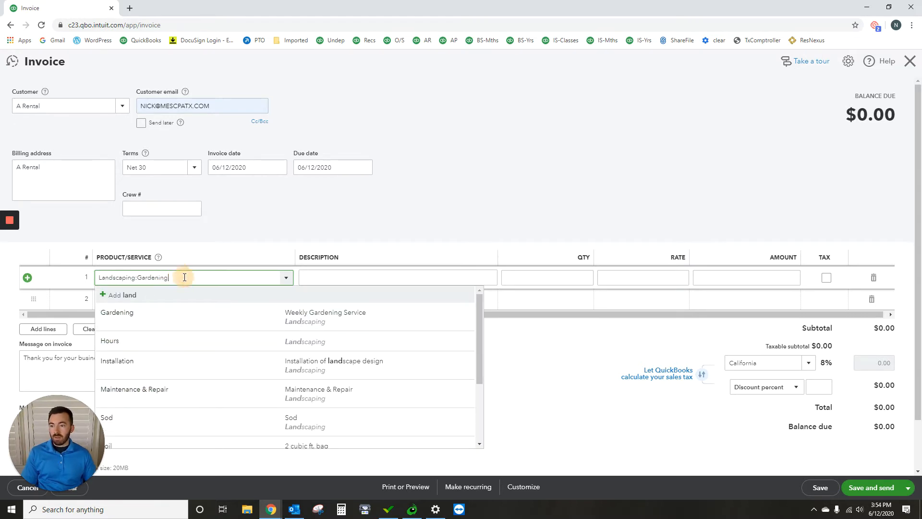
pyautogui.click(412, 223)
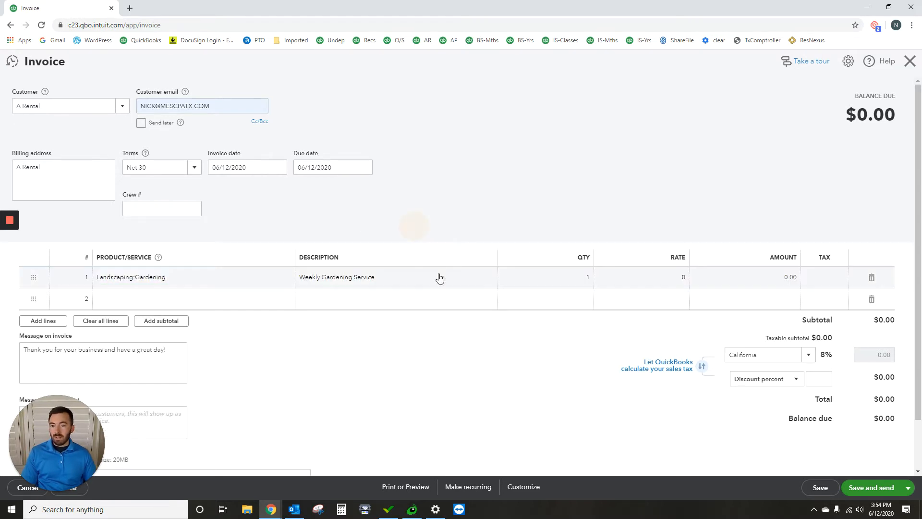
pyautogui.click(785, 285)
pyautogui.write('1')
pyautogui.click(705, 138)
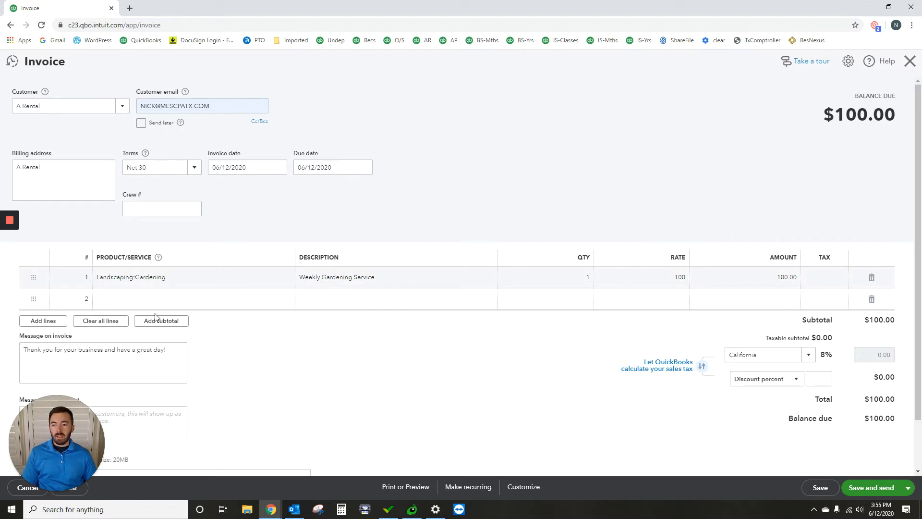
# - Save the A Rental invoice and send it with the default email subject and body after reviewing the message and invoice preview
pyautogui.scroll(-1, 123, 340)
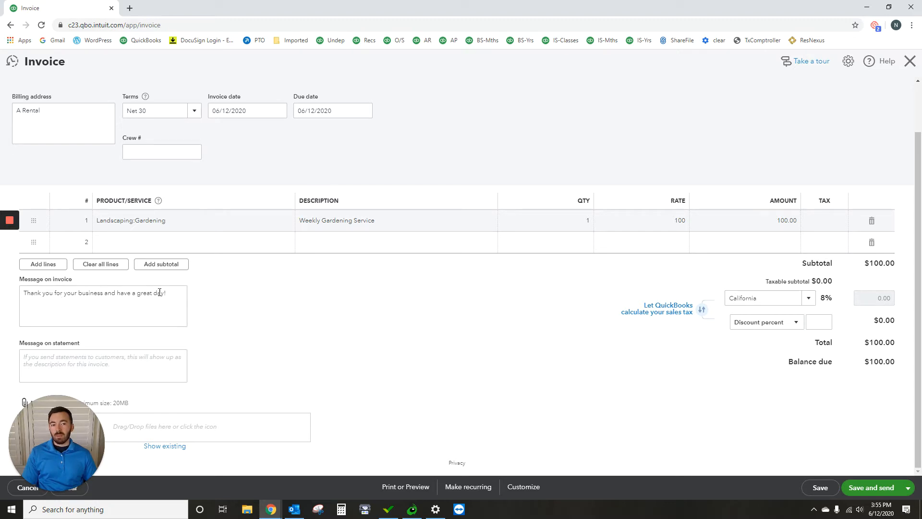
pyautogui.scroll(1, 560, 81)
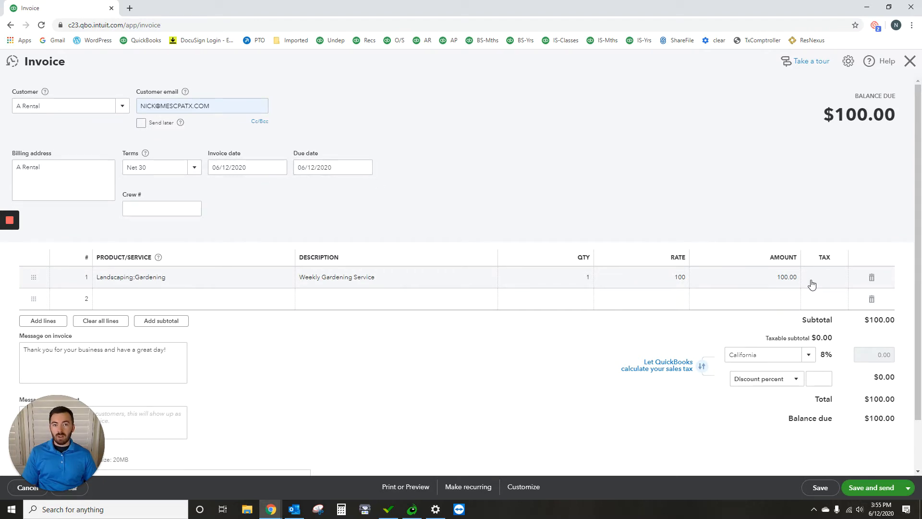
pyautogui.click(867, 491)
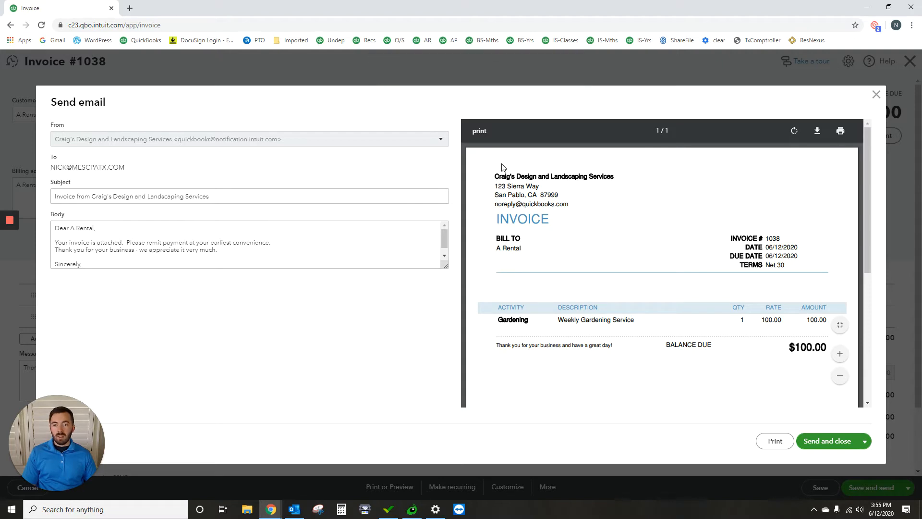
pyautogui.scroll(-4, 531, 194)
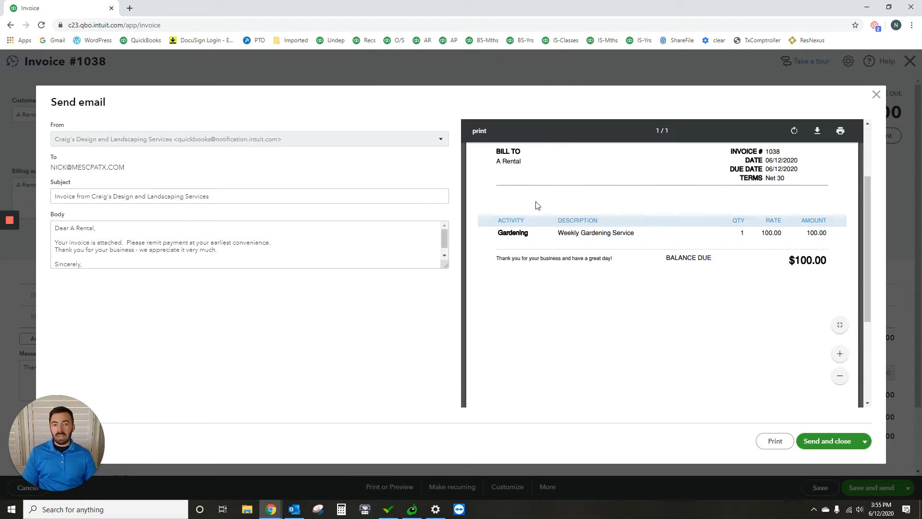
pyautogui.scroll(4, 720, 269)
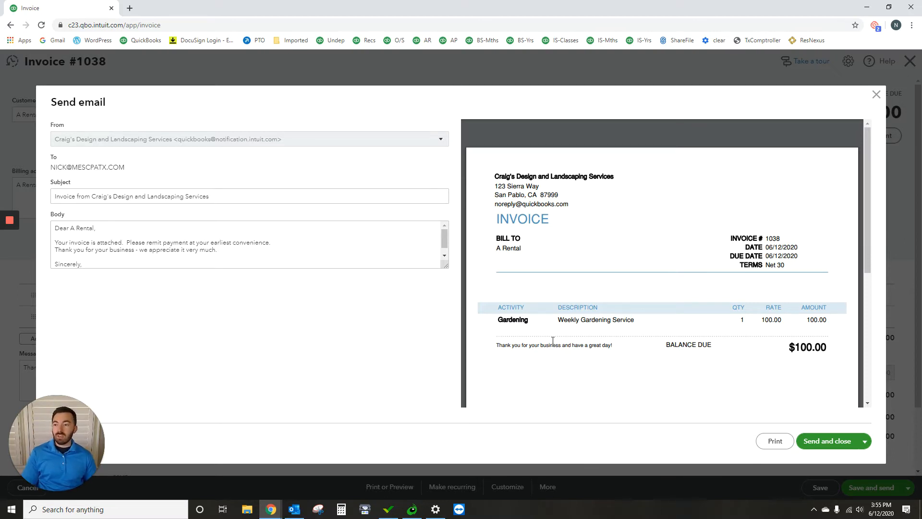
pyautogui.scroll(-2, 156, 252)
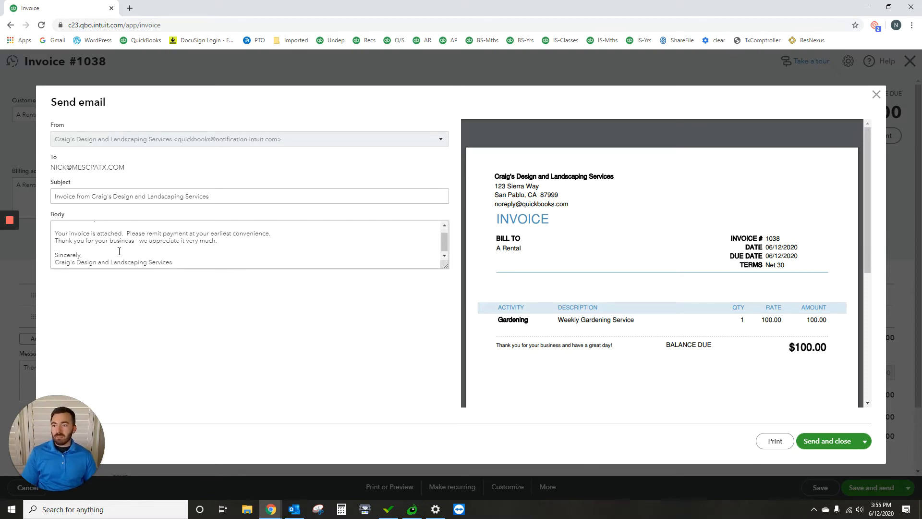
pyautogui.scroll(2, 154, 260)
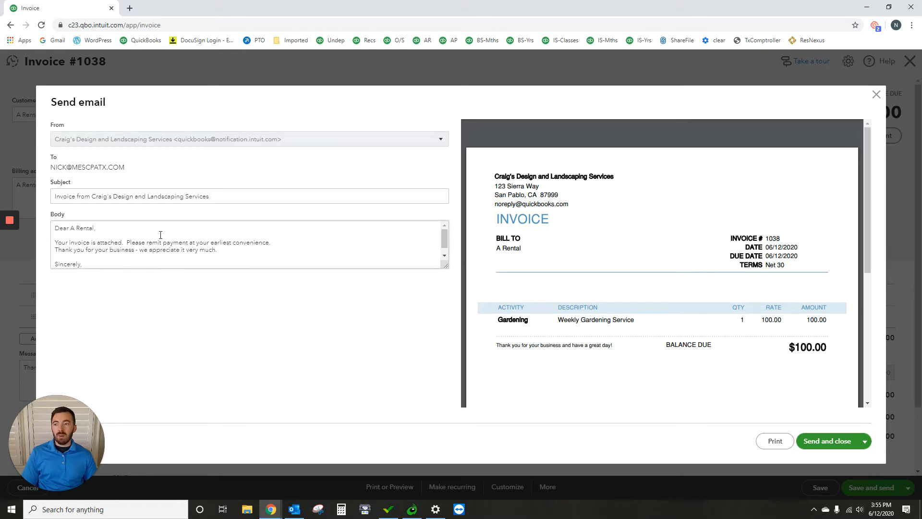
pyautogui.scroll(-1, 72, 254)
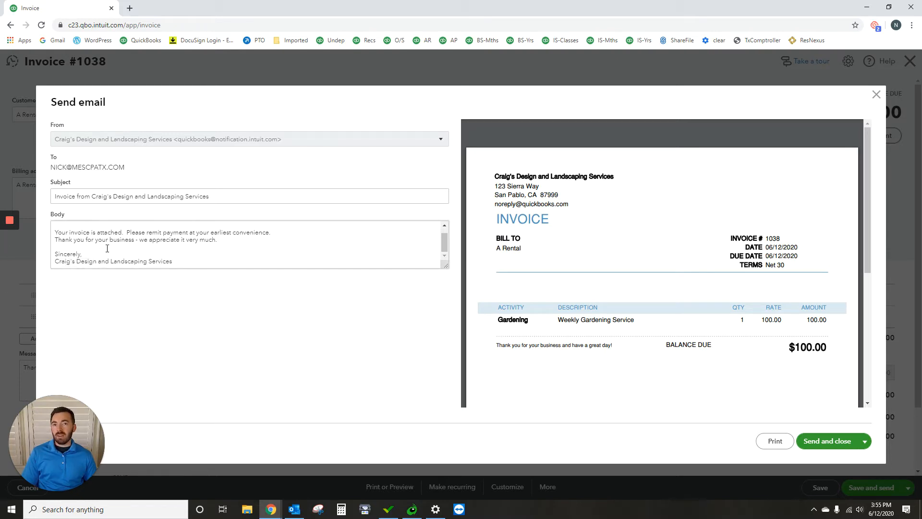
pyautogui.scroll(1, 112, 262)
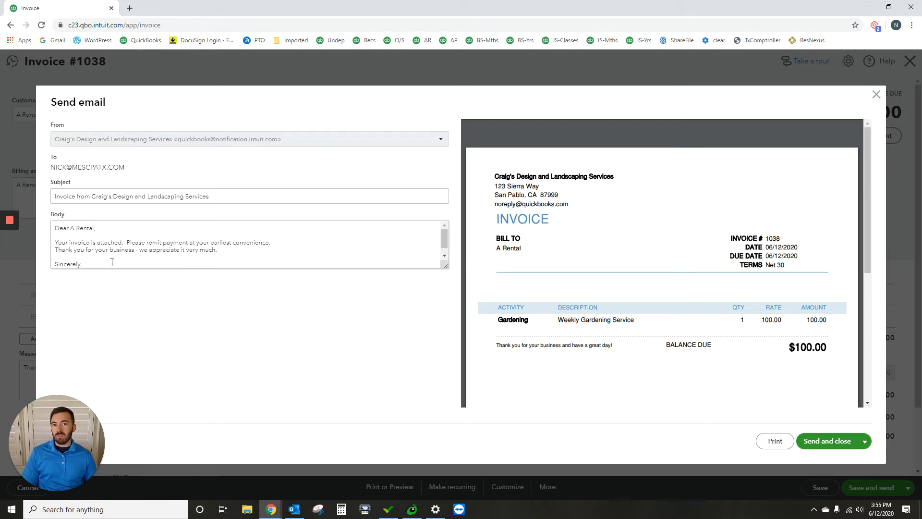
pyautogui.click(824, 442)
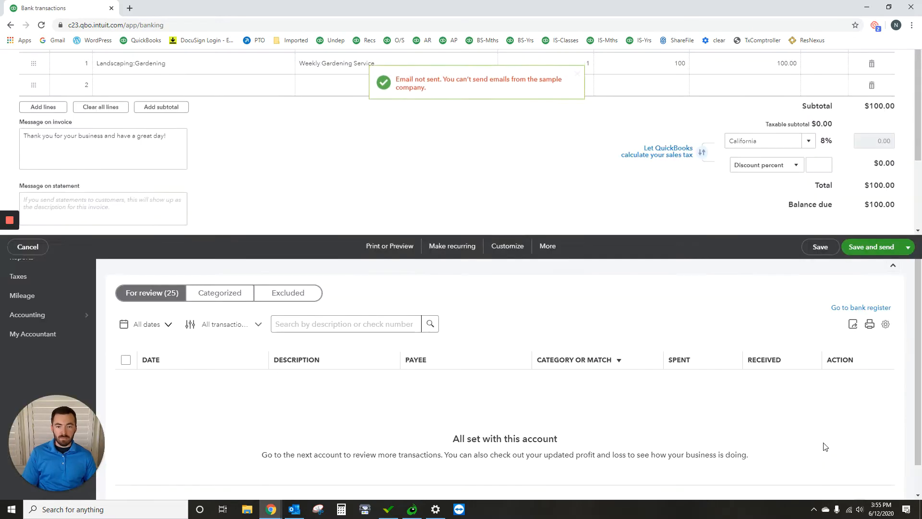
pyautogui.click(577, 78)
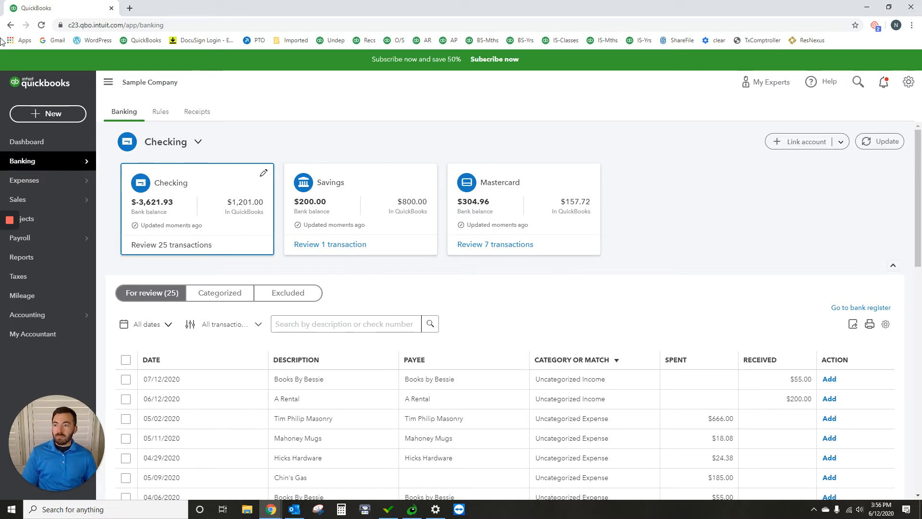
# - Create another invoice for the existing customer A Rental
pyautogui.click(54, 115)
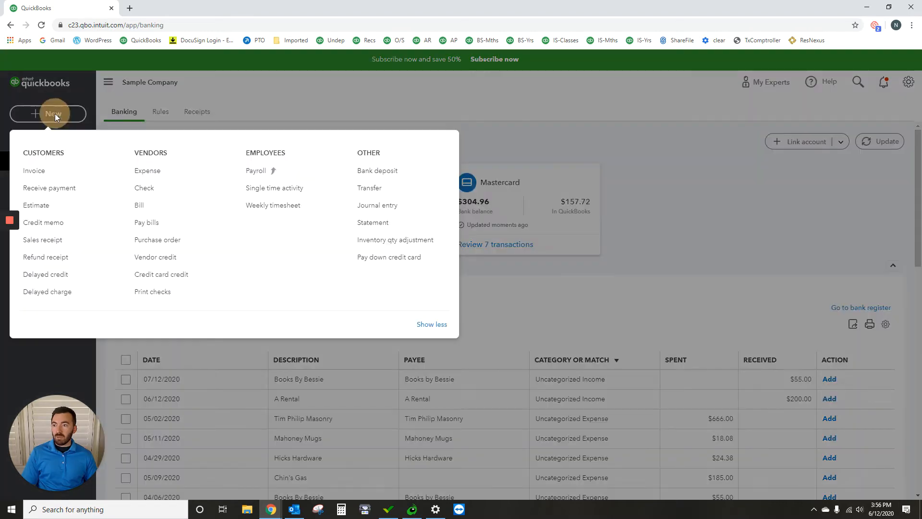
pyautogui.click(40, 170)
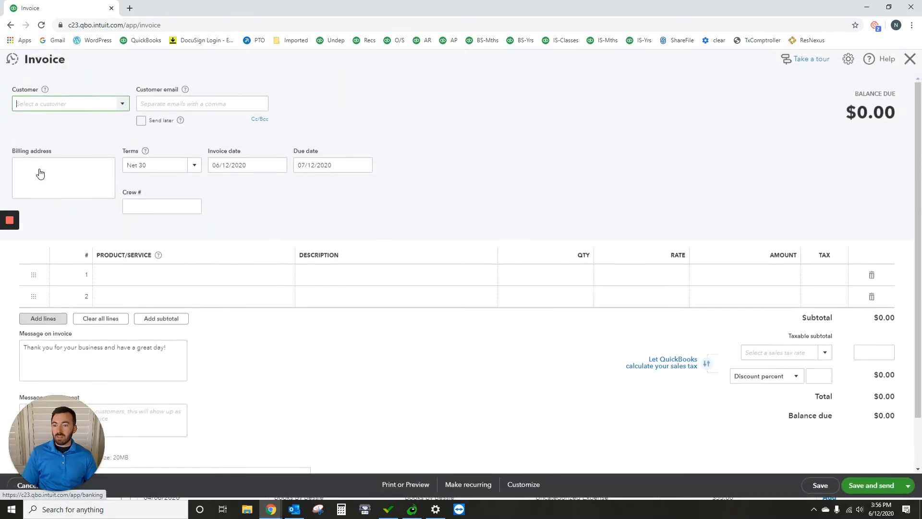
pyautogui.click(94, 109)
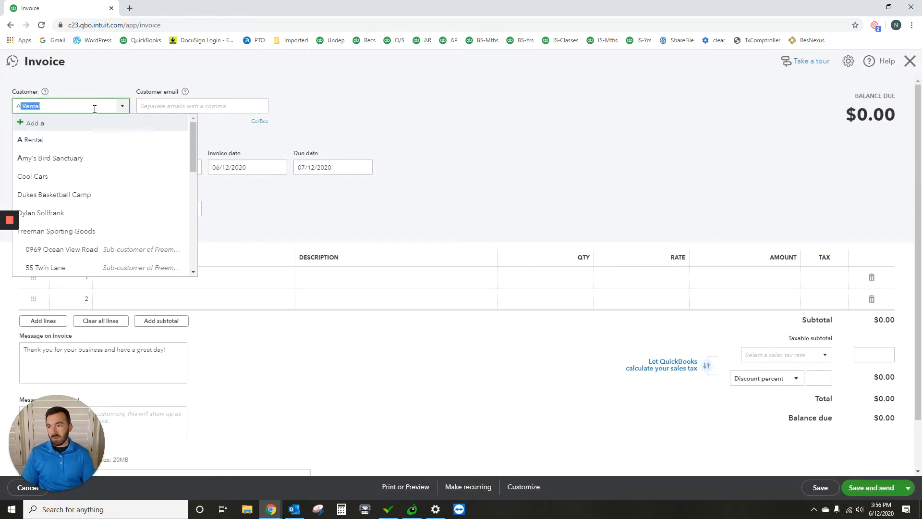
pyautogui.write('a ren')
pyautogui.click(65, 139)
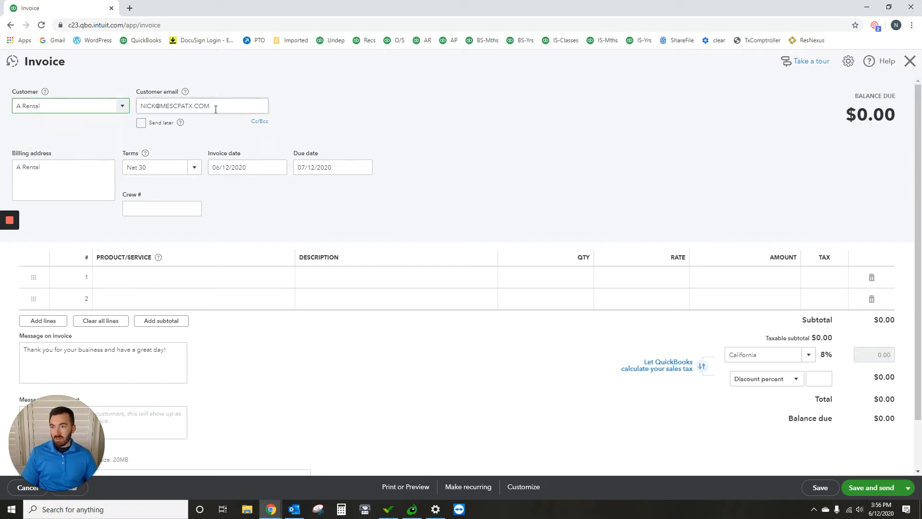
# - Set the invoice date to 06/05/2020 and the due date to 06/12/2020
pyautogui.click(281, 171)
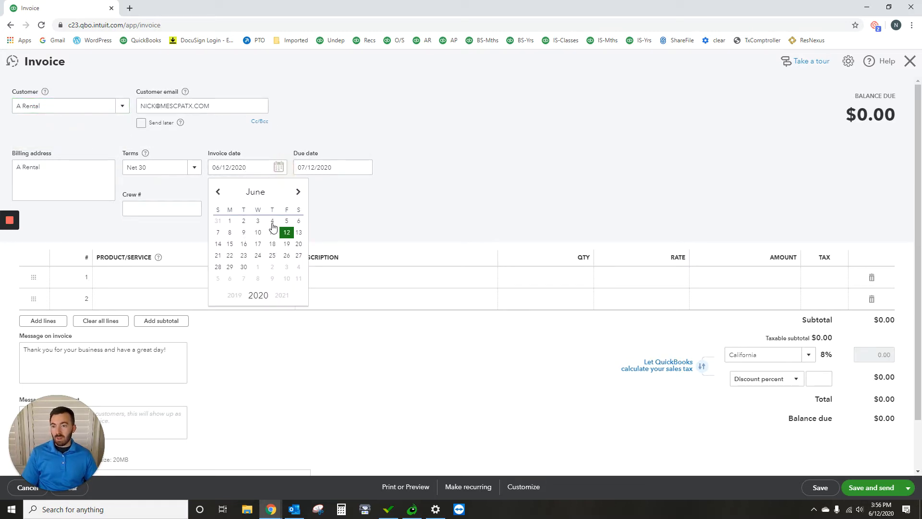
pyautogui.click(287, 220)
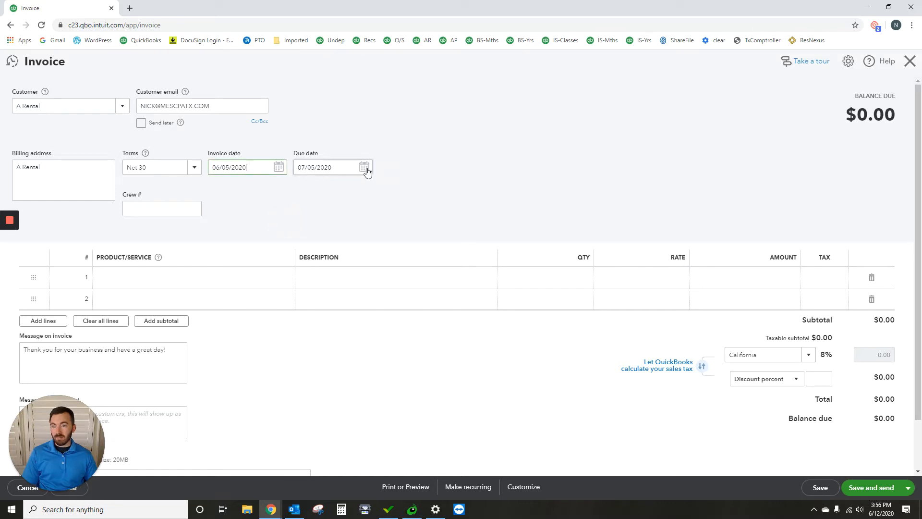
pyautogui.click(364, 169)
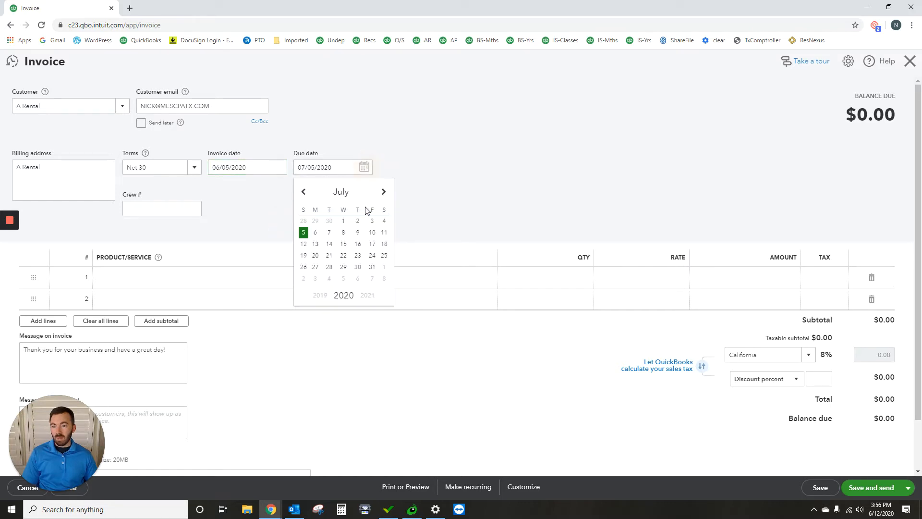
pyautogui.click(306, 193)
pyautogui.click(372, 233)
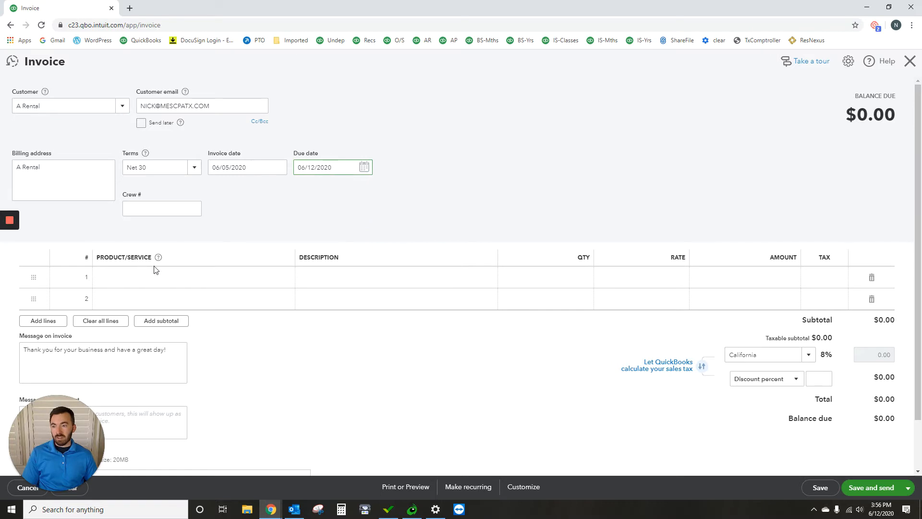
# - Add Landscaping:Gardening as the first invoice line with a rate of 100
pyautogui.click(161, 276)
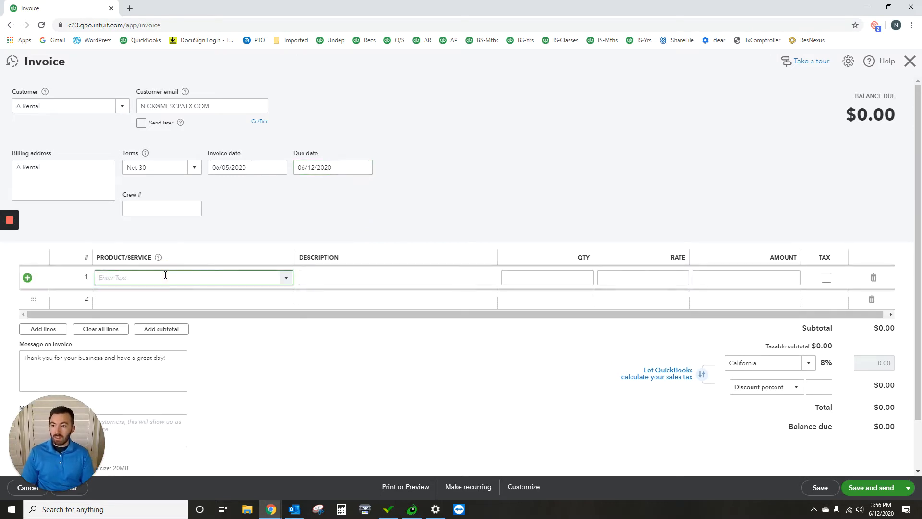
pyautogui.click(169, 310)
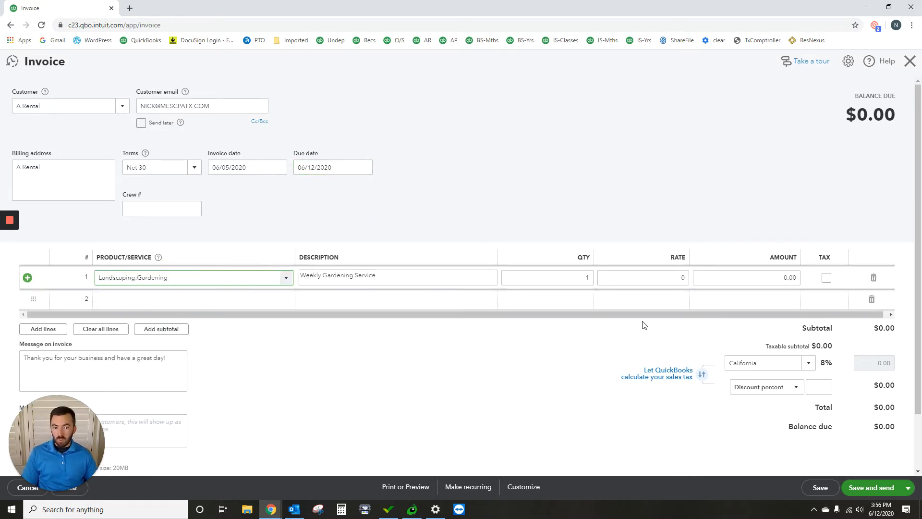
pyautogui.click(684, 277)
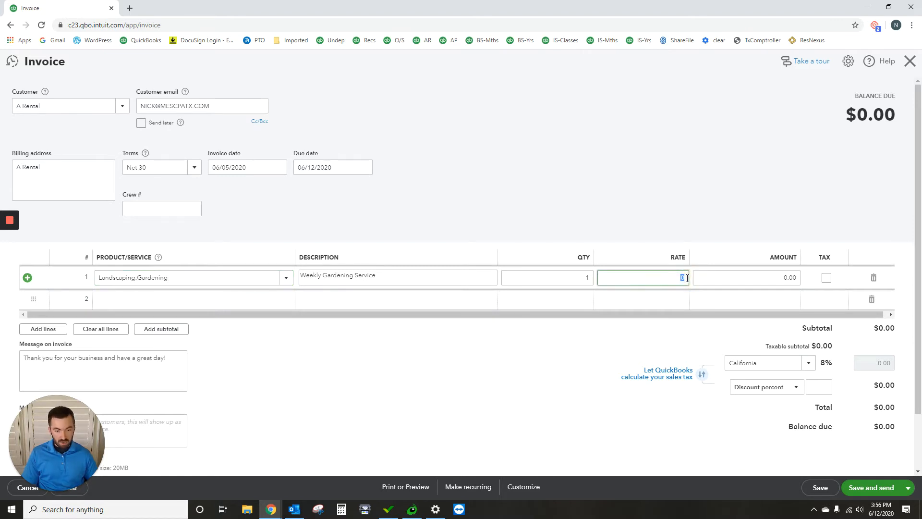
pyautogui.write('1000')
pyautogui.click(663, 154)
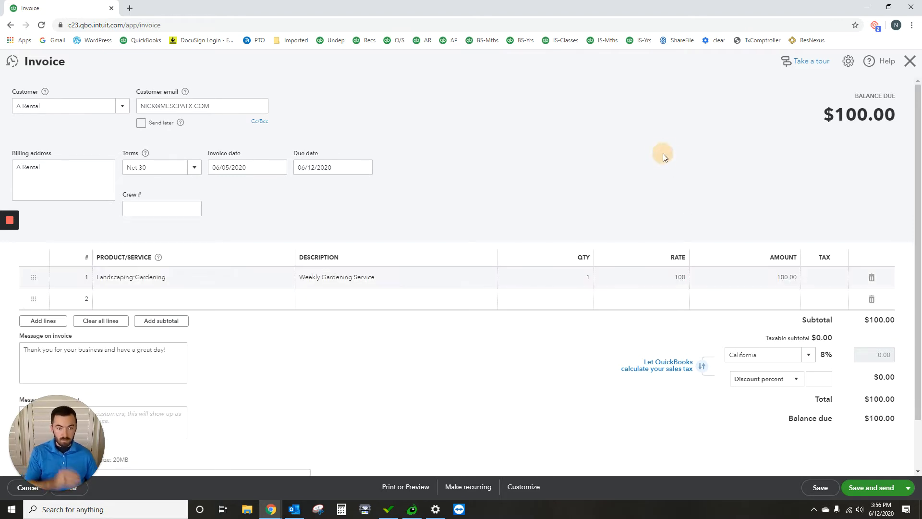
# - Save the 06/05/2020 A Rental invoice and send it with the default email subject and body
pyautogui.scroll(-2, 763, 343)
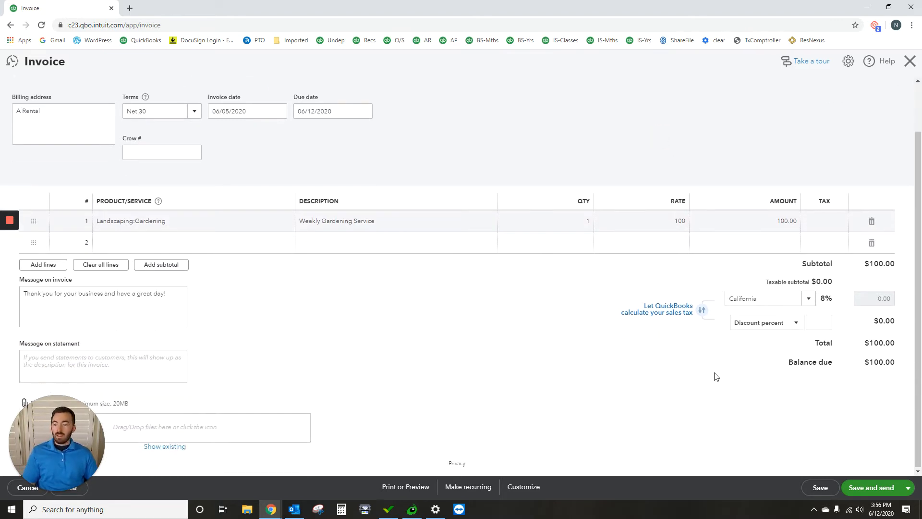
pyautogui.click(862, 488)
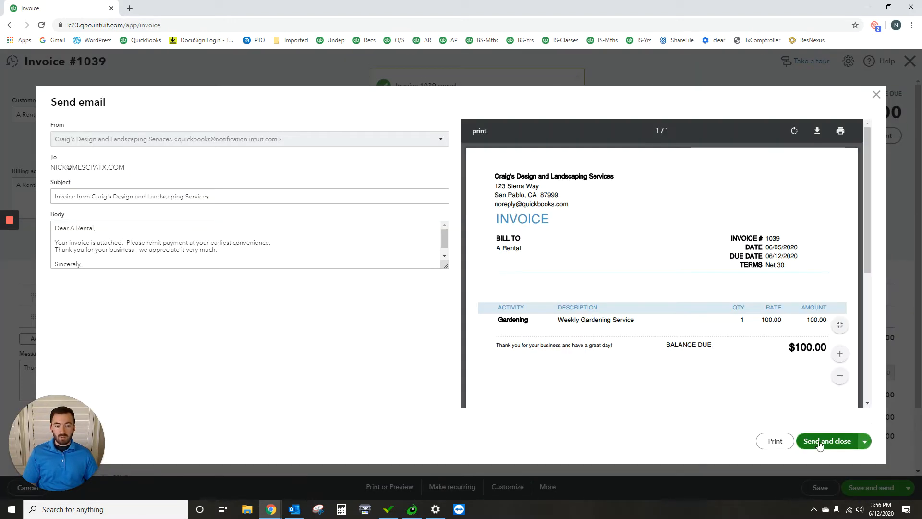
pyautogui.click(827, 441)
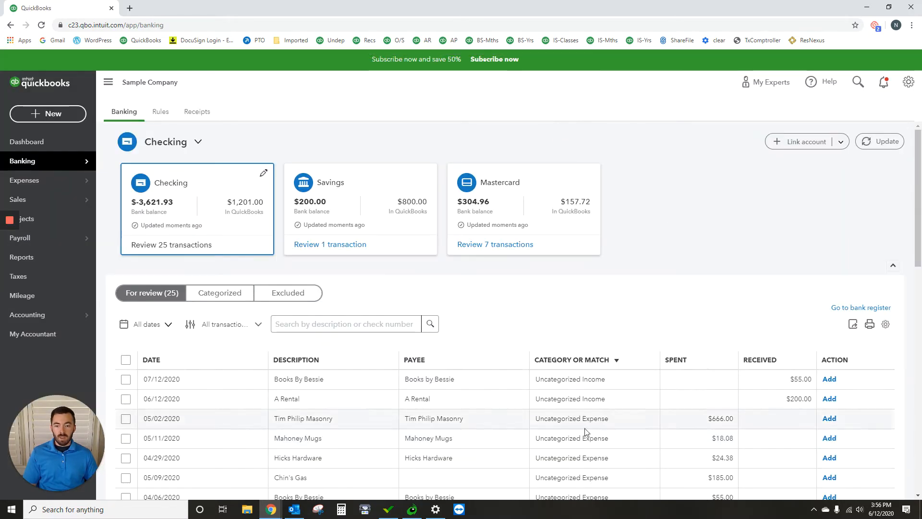
# - Check the checking account's transactions awaiting review and open the Profit and Loss report
pyautogui.scroll(-1, 339, 392)
pyautogui.scroll(-2, 340, 393)
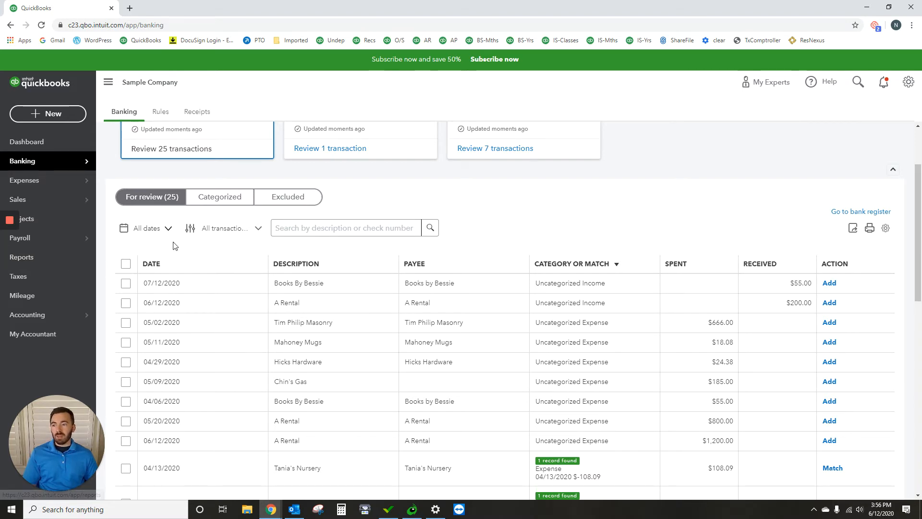
pyautogui.click(50, 258)
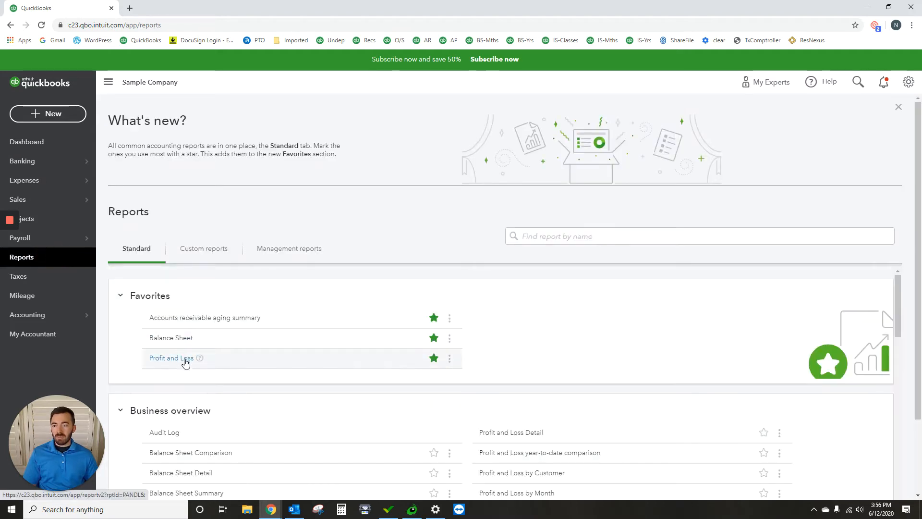
pyautogui.click(185, 361)
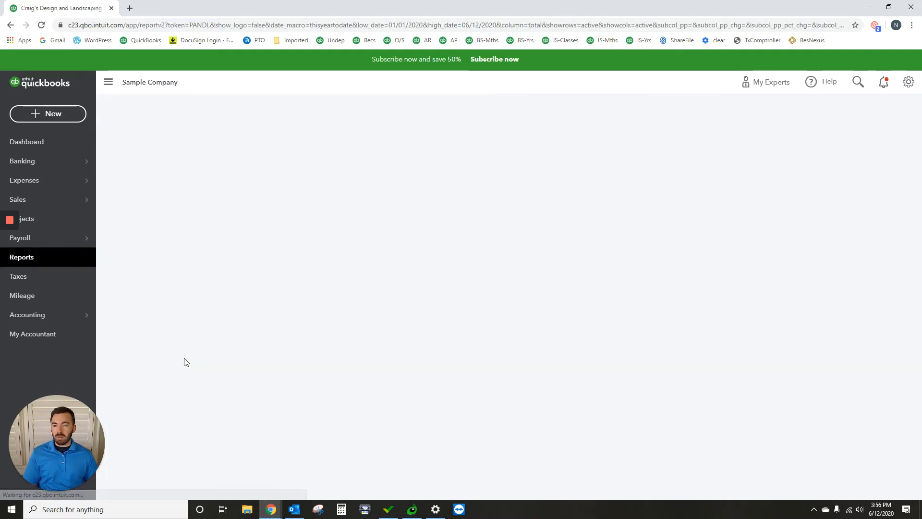
# - Run the Profit and Loss report for the period 06/01/2020 to 06/30/2020
pyautogui.click(272, 155)
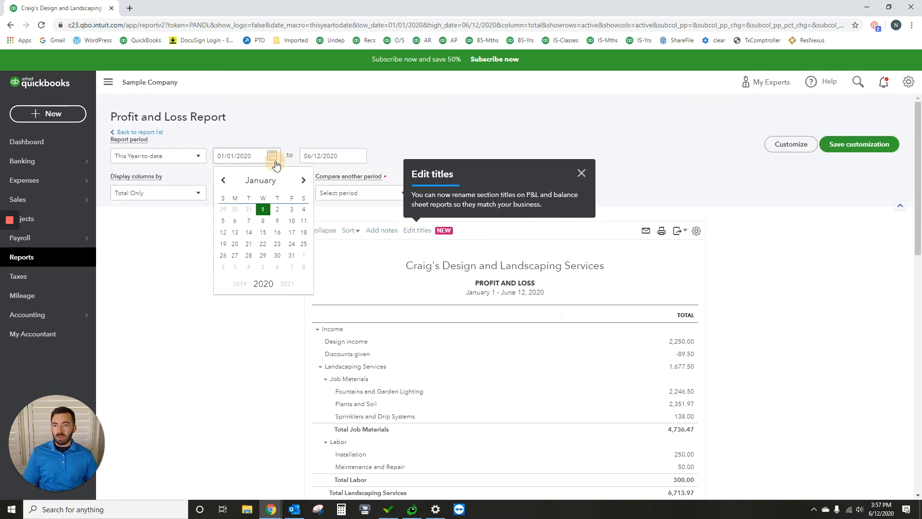
pyautogui.click(303, 181)
pyautogui.click(304, 181)
pyautogui.click(303, 181)
pyautogui.click(304, 181)
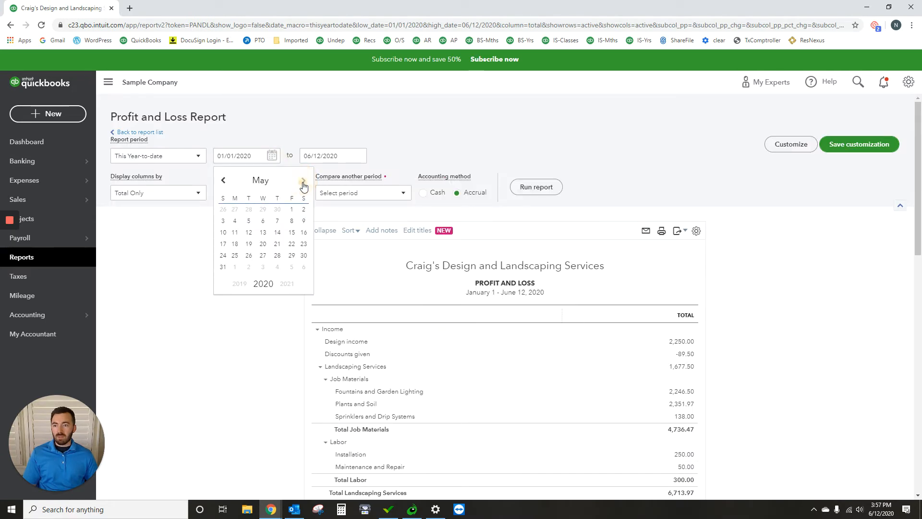
pyautogui.click(304, 181)
pyautogui.click(235, 210)
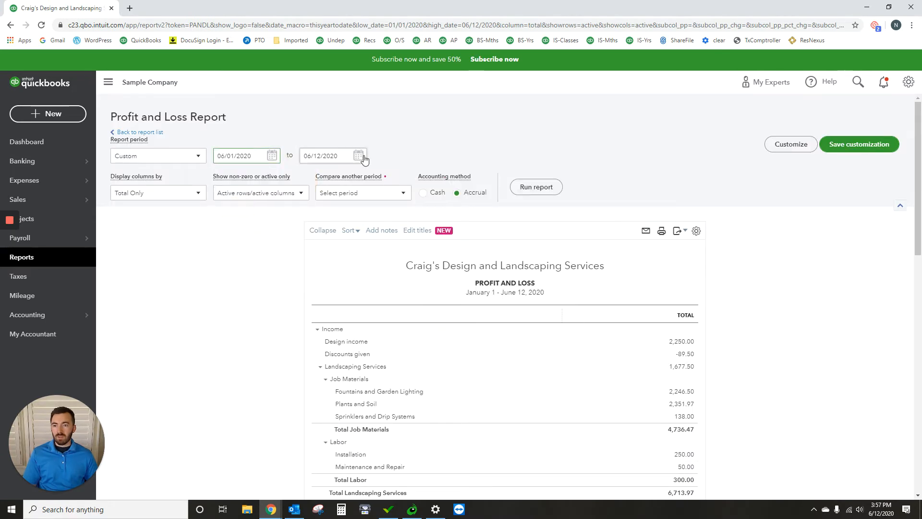
pyautogui.click(358, 155)
pyautogui.click(335, 255)
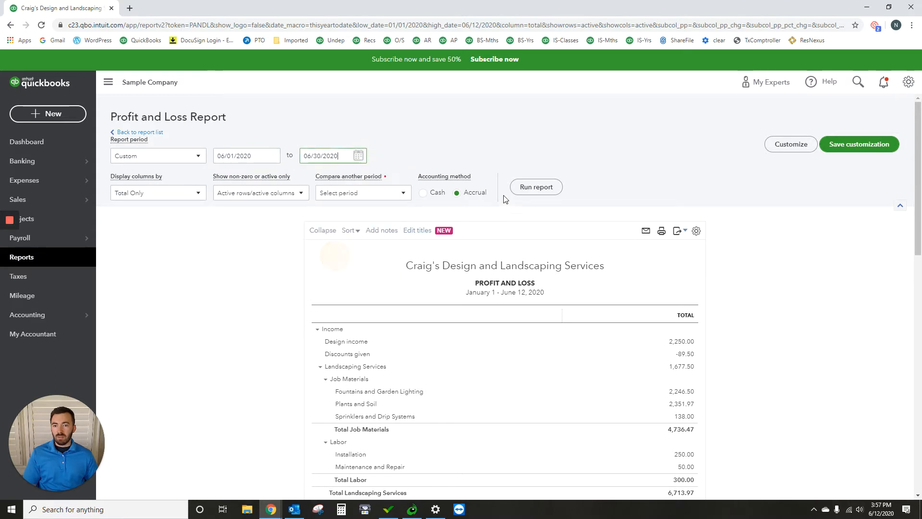
pyautogui.click(536, 187)
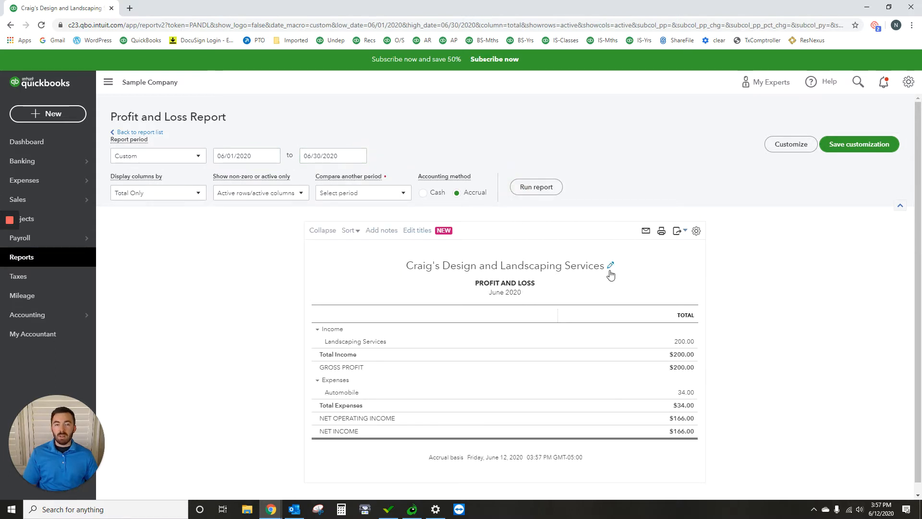
# - Inspect the transactions behind the Landscaping Services income total, and return to the Profit and Loss summary
pyautogui.scroll(-1, 619, 284)
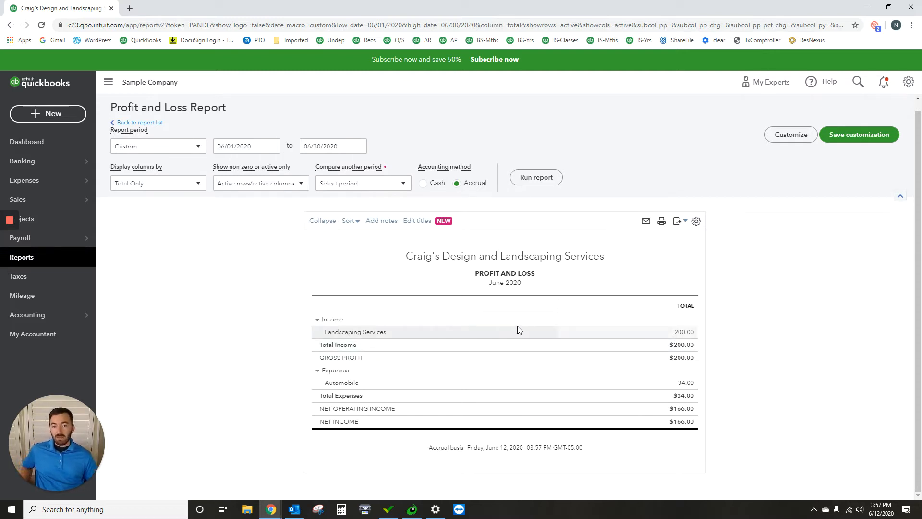
pyautogui.click(683, 333)
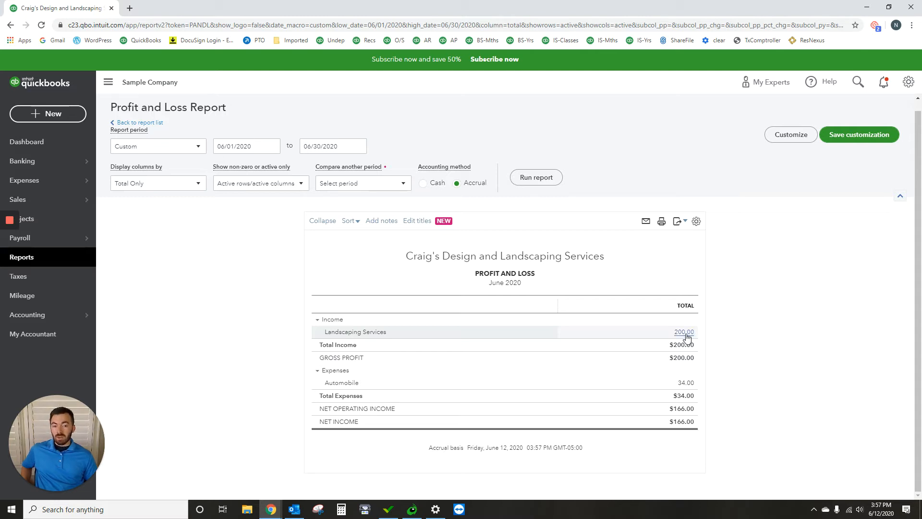
pyautogui.click(686, 333)
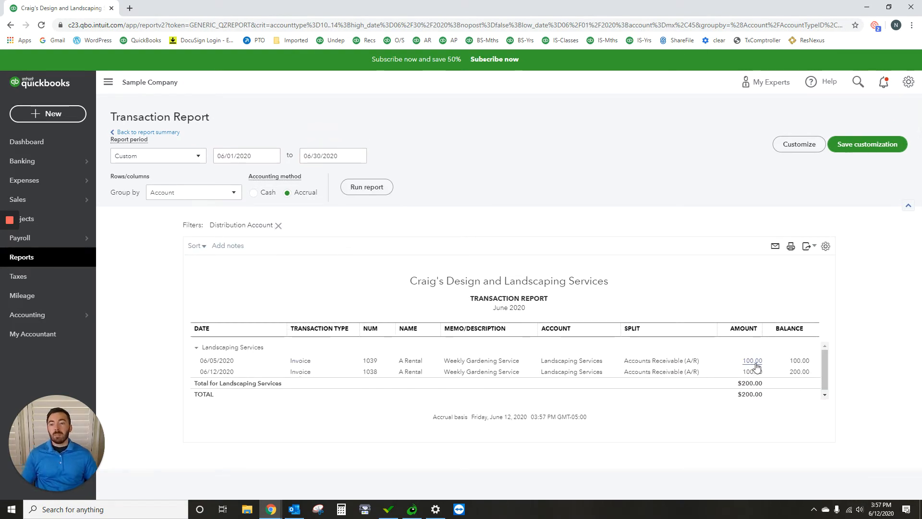
pyautogui.click(144, 132)
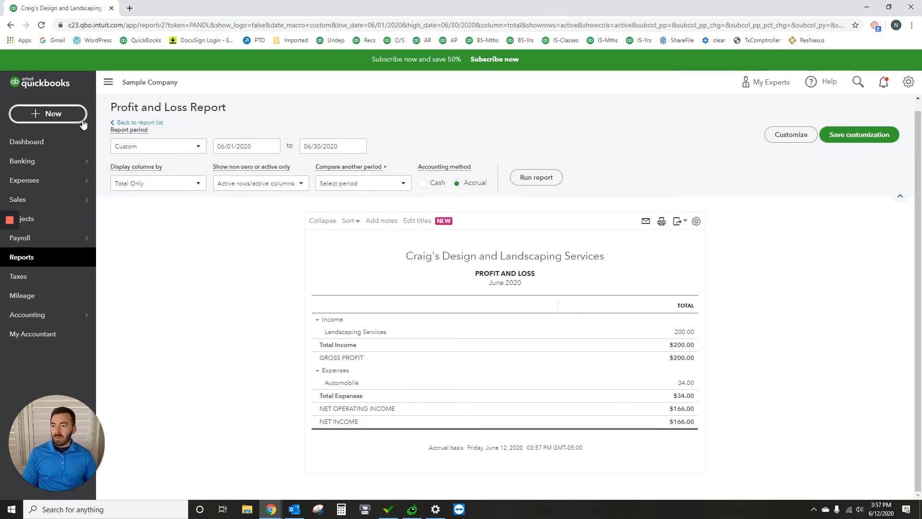
# - Expand the 06/12/2020 A Rental deposit of $200.00 among the checking account's bank transactions awaiting review
pyautogui.moveTo(56, 160)
pyautogui.click(109, 160)
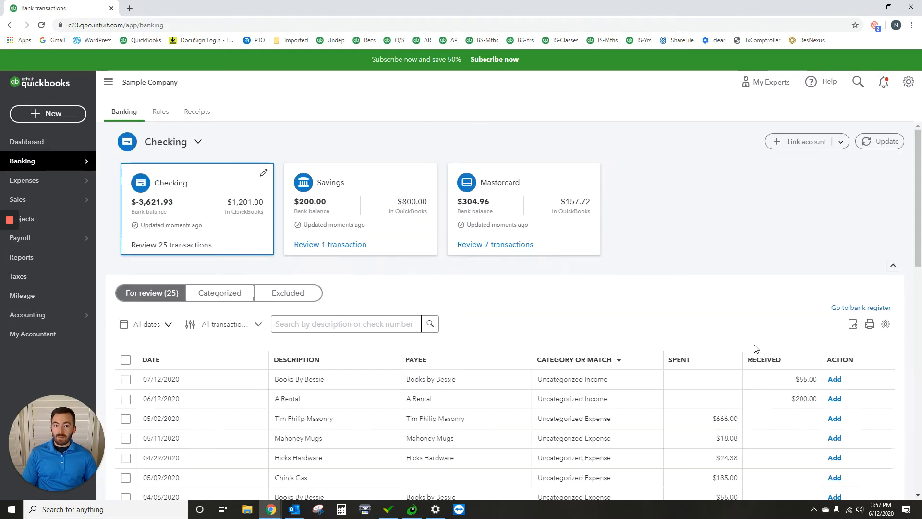
pyautogui.scroll(-3, 696, 351)
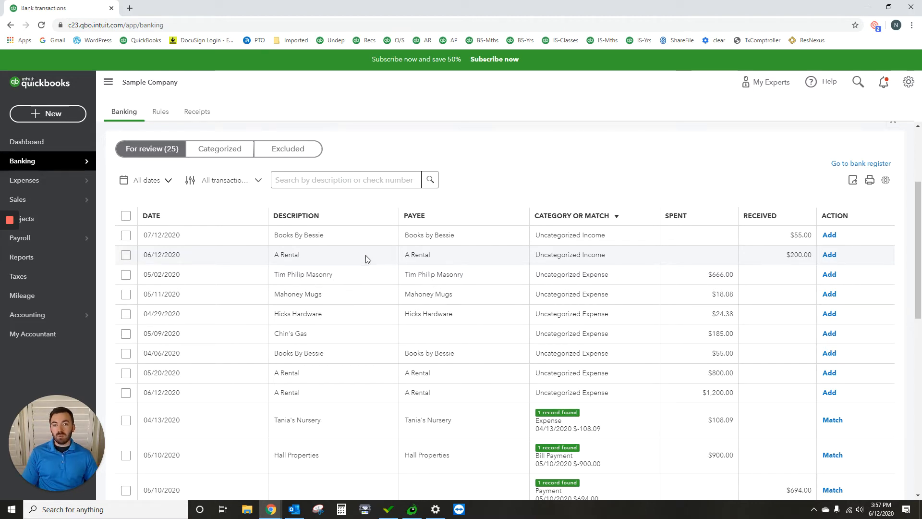
pyautogui.click(745, 263)
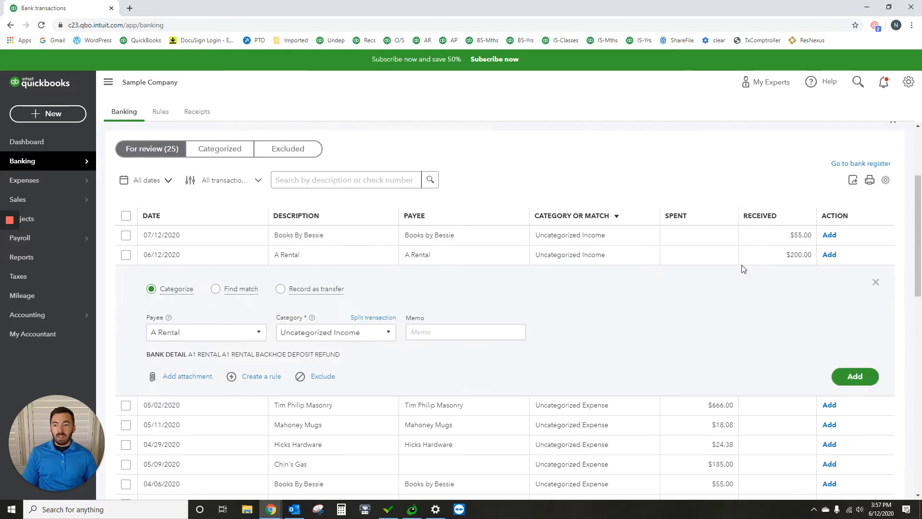
pyautogui.moveTo(232, 294)
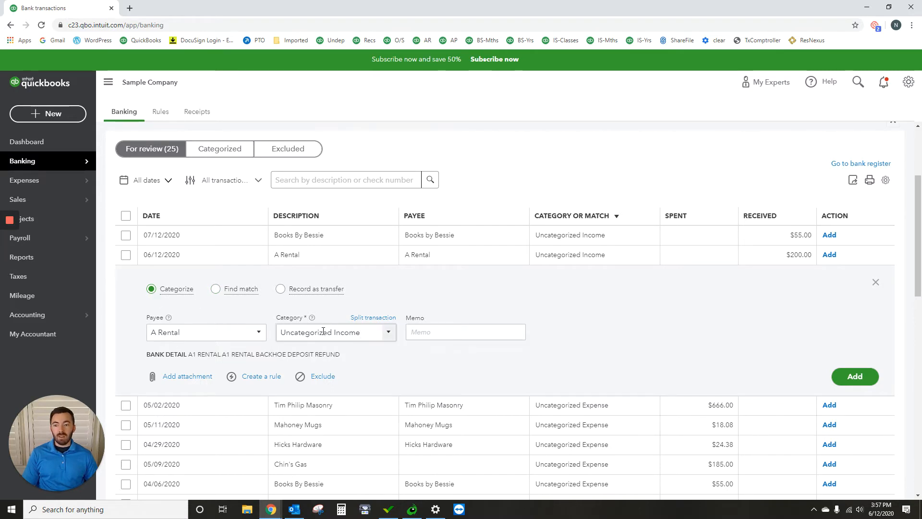
# - Categorize the $200.00 A Rental deposit as Landscaping Services and add it to the books
pyautogui.click(370, 330)
pyautogui.press('BackSpace')
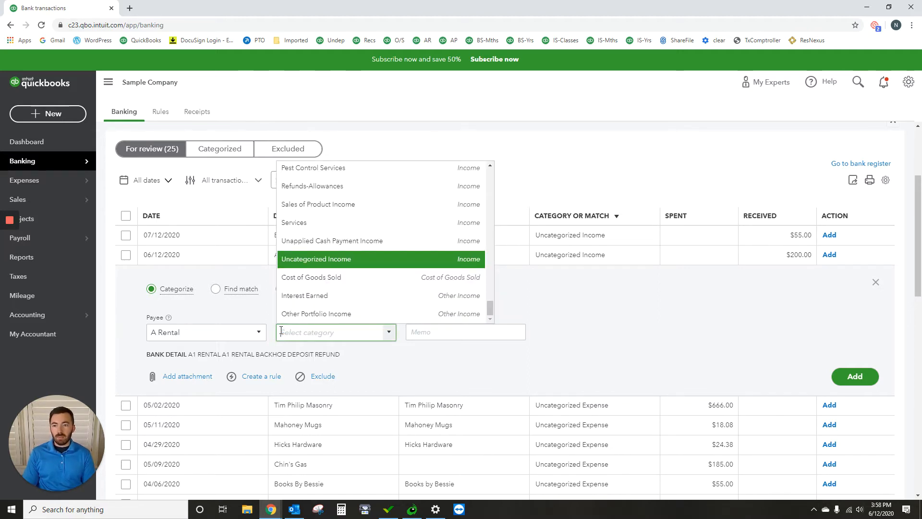
pyautogui.write('gard')
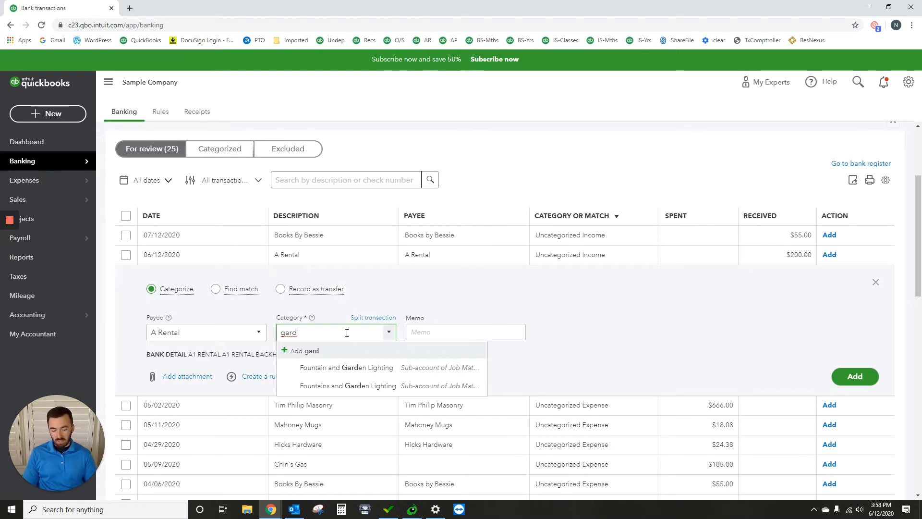
pyautogui.press('BackSpace')
pyautogui.press('BackSpace')
pyautogui.press('BackSpace')
pyautogui.press('BackSpace')
pyautogui.write('serv')
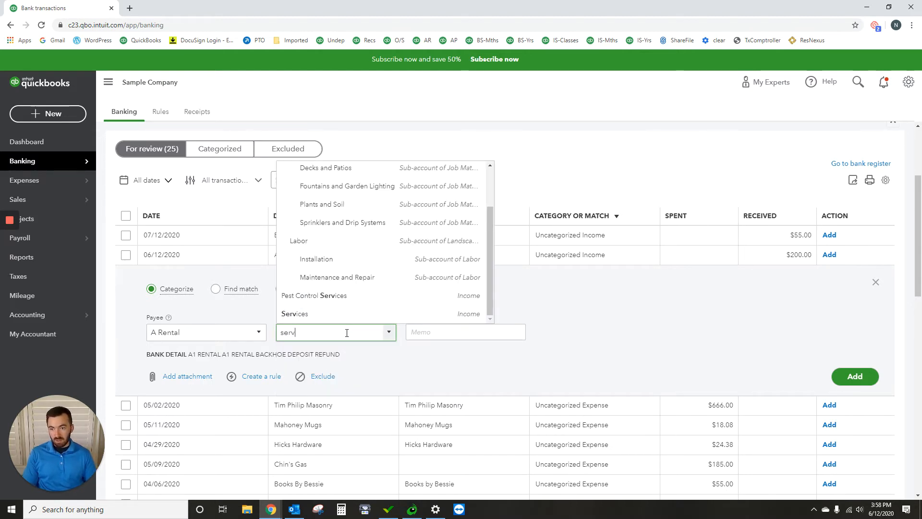
pyautogui.scroll(3, 346, 288)
pyautogui.click(331, 189)
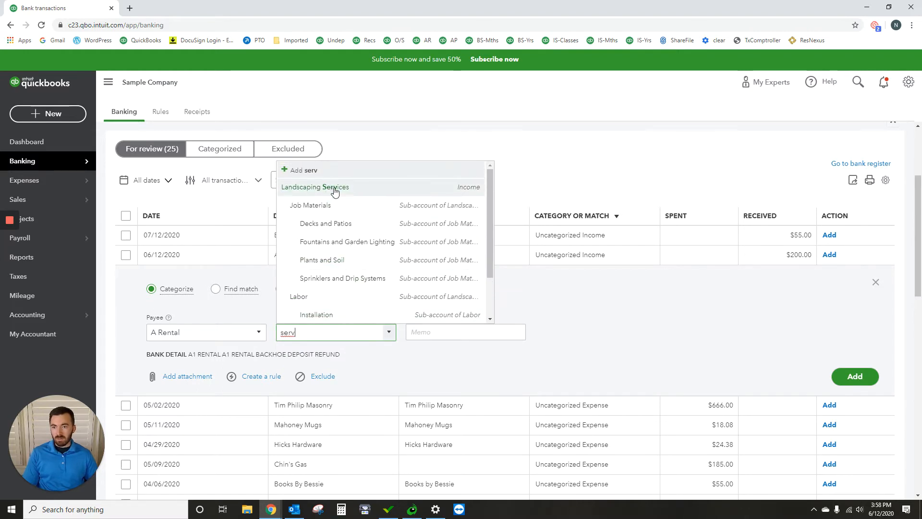
pyautogui.click(580, 316)
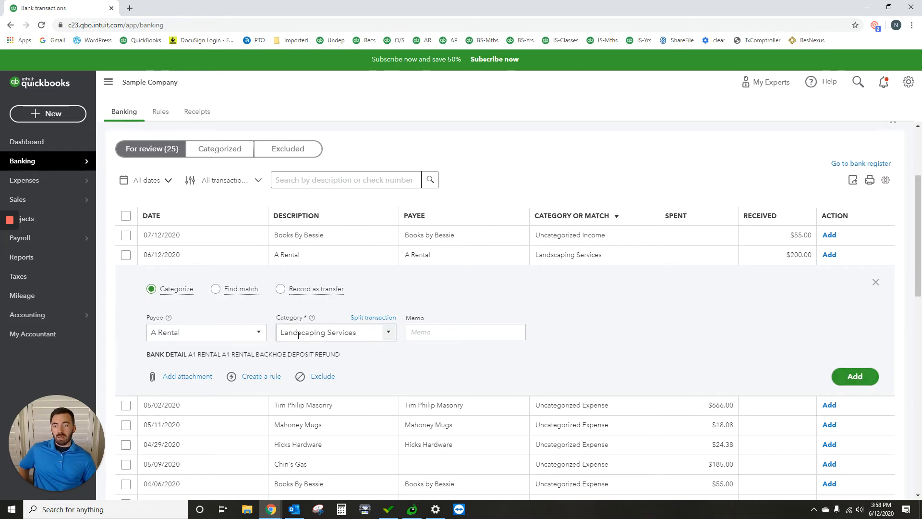
pyautogui.click(862, 380)
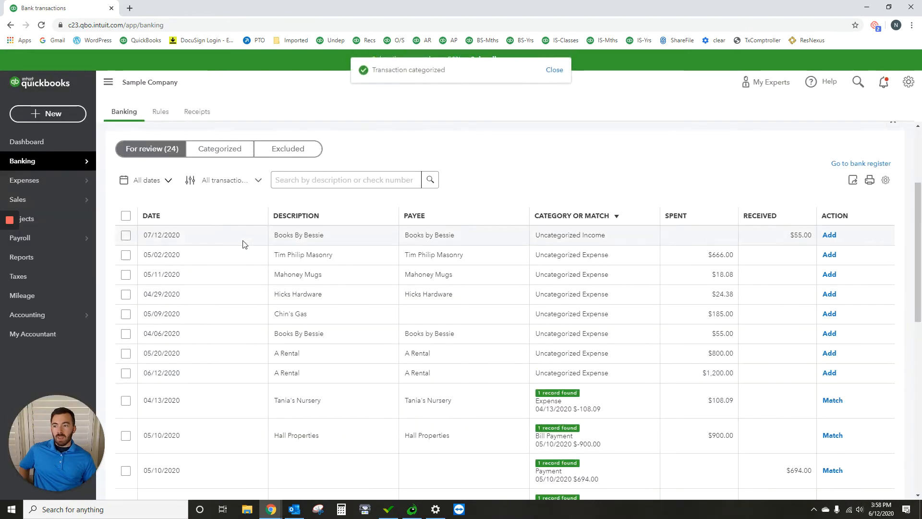
# - Run the Profit and Loss report again for 06/01/2020 to 06/30/2020 and open the transactions behind the Landscaping Services income
pyautogui.click(47, 257)
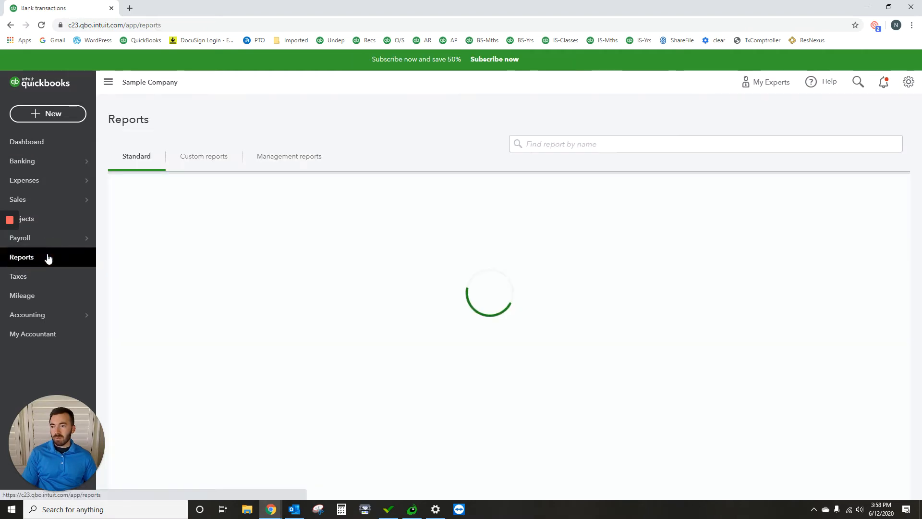
pyautogui.click(172, 268)
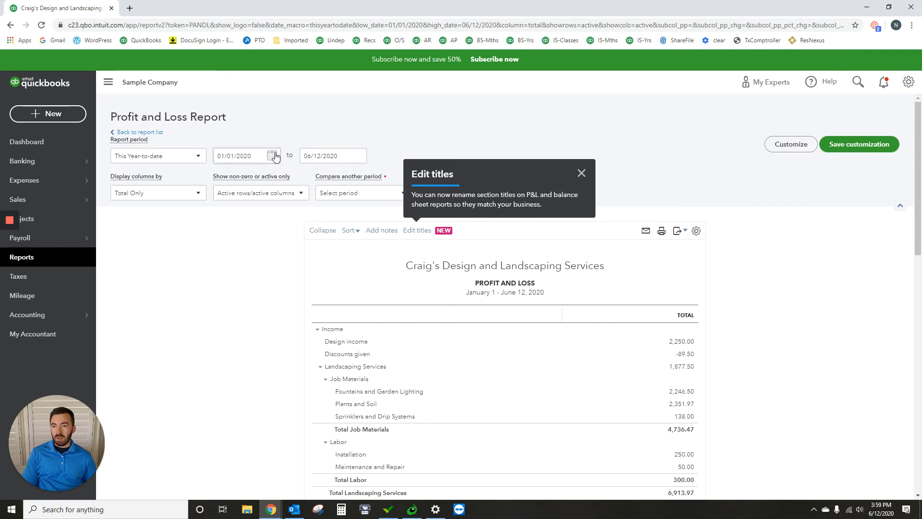
pyautogui.click(272, 155)
pyautogui.click(303, 180)
pyautogui.click(303, 180)
pyautogui.click(303, 180)
pyautogui.click(303, 180)
pyautogui.click(303, 180)
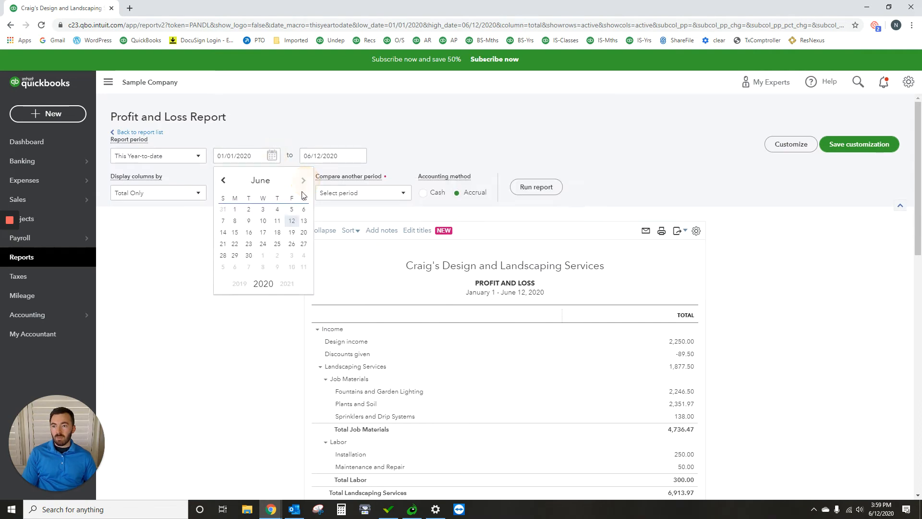
pyautogui.click(235, 209)
pyautogui.click(359, 157)
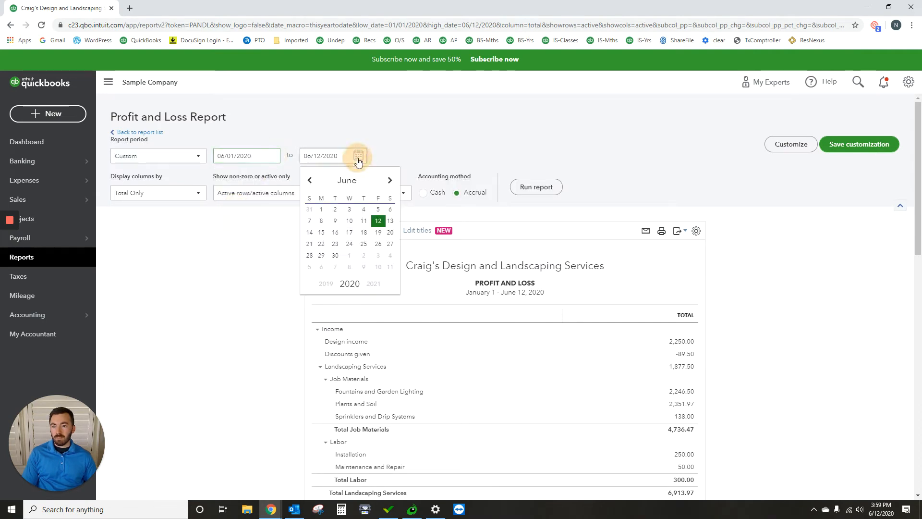
pyautogui.click(336, 255)
pyautogui.click(513, 189)
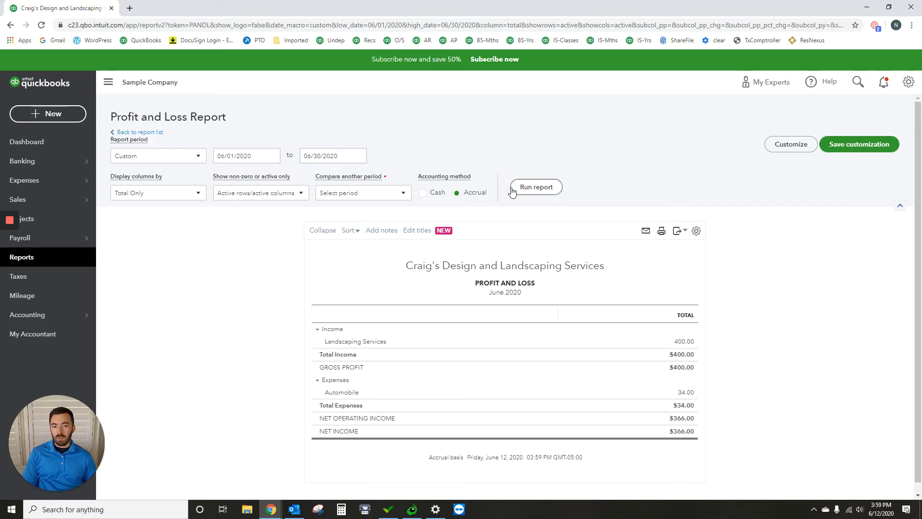
pyautogui.click(690, 345)
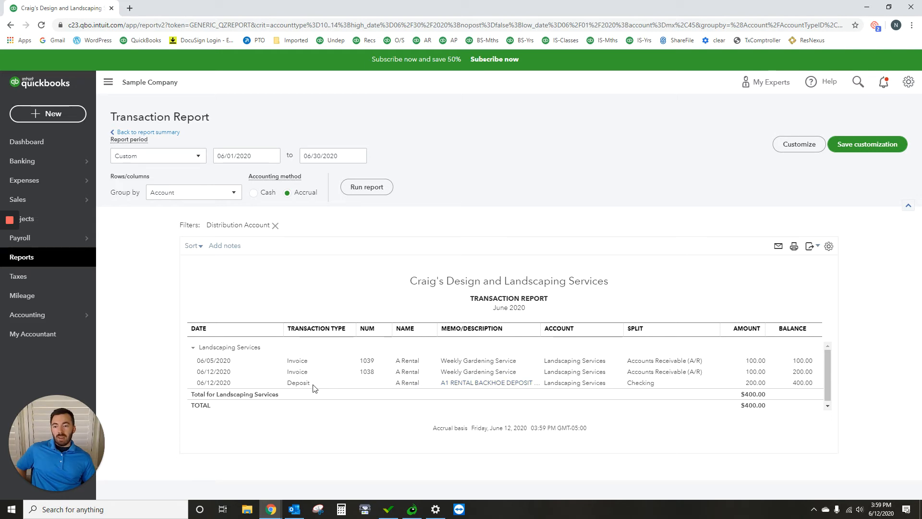
# - Open the 06/12/2020 A Rental deposit of $200.00 from the transaction report and delete it
pyautogui.click(754, 384)
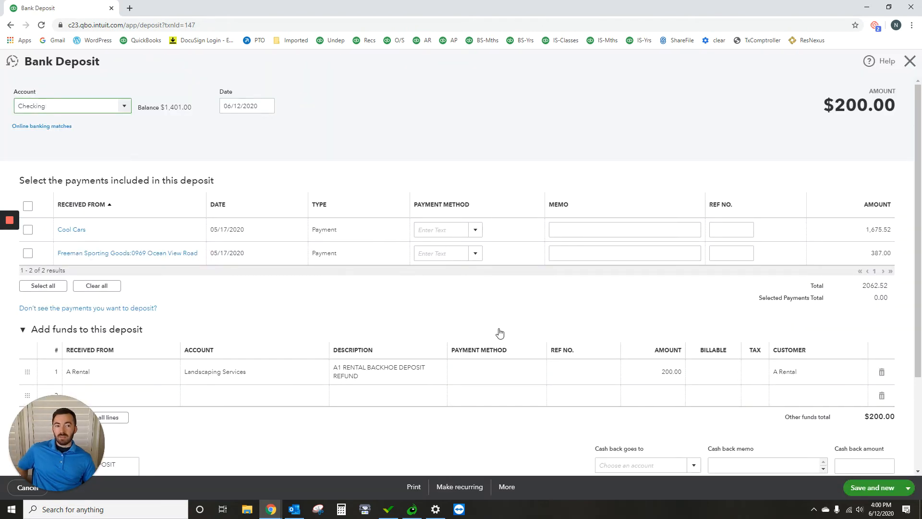
pyautogui.scroll(-3, 500, 332)
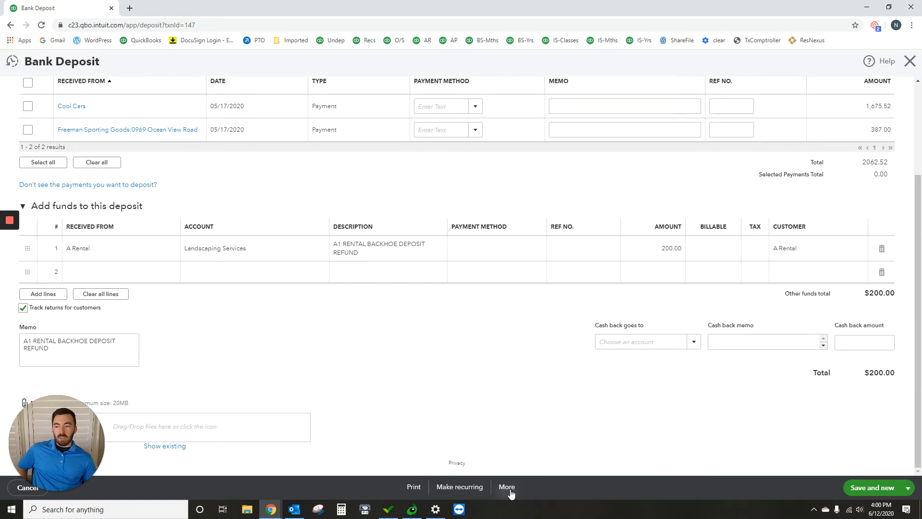
pyautogui.click(508, 487)
pyautogui.click(491, 424)
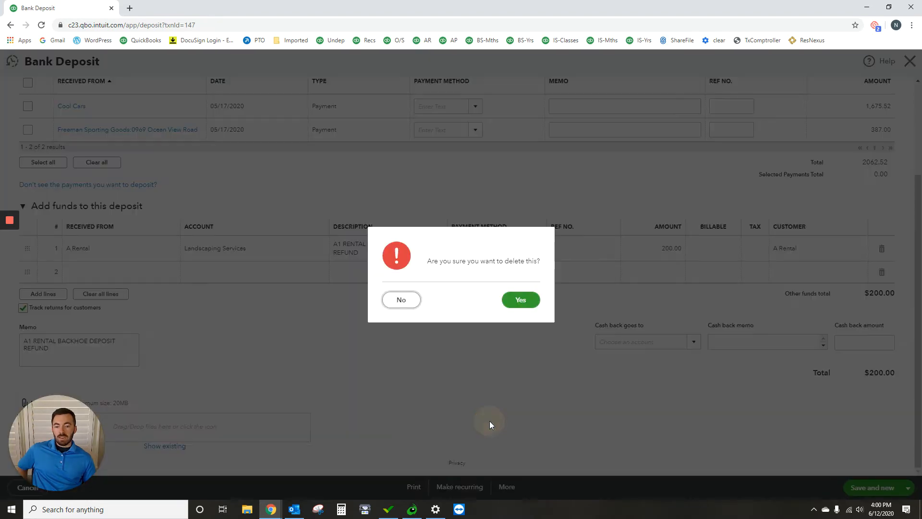
pyautogui.click(520, 301)
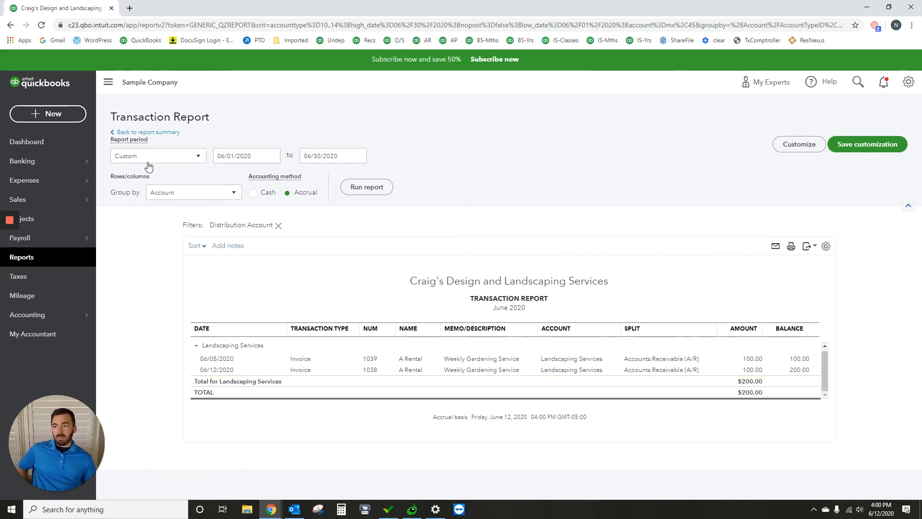
# - Find matches for the 06/12/2020 A Rental deposit of $200.00 among the checking account's bank transactions awaiting review
pyautogui.moveTo(24, 201)
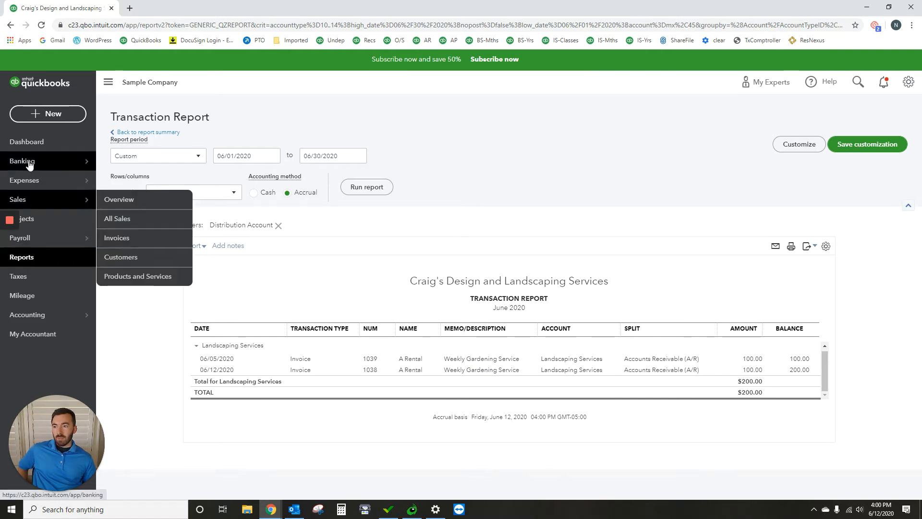
pyautogui.moveTo(29, 161)
pyautogui.click(157, 161)
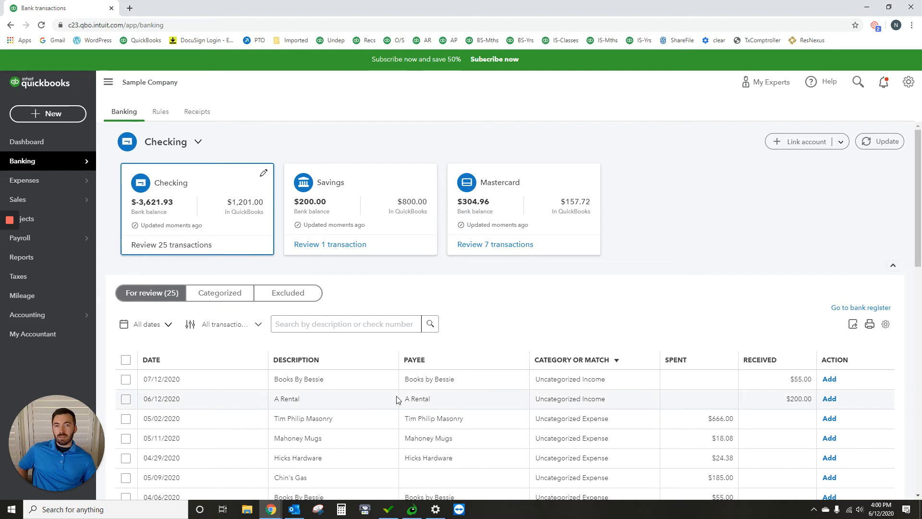
pyautogui.click(331, 401)
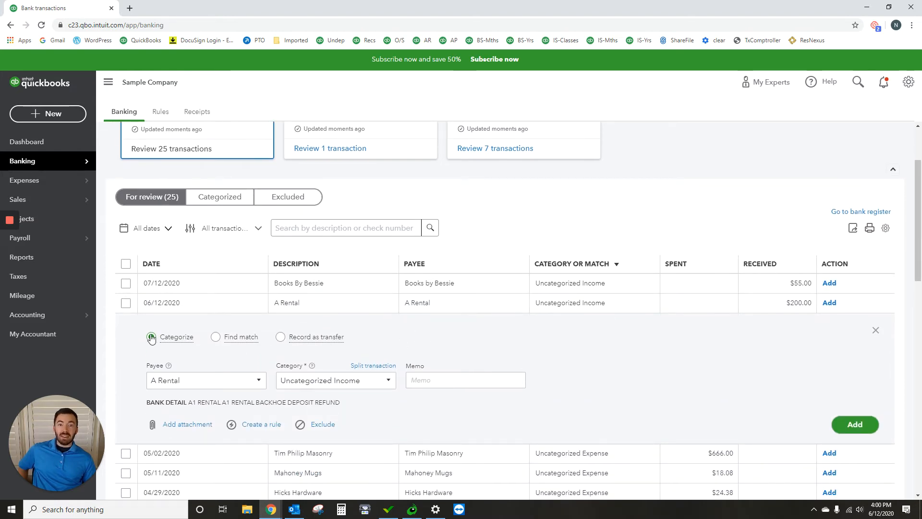
pyautogui.click(215, 337)
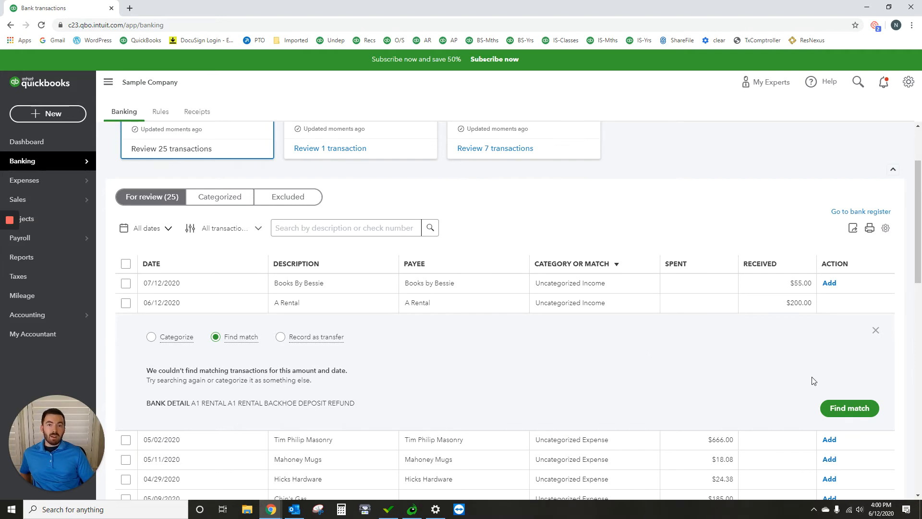
pyautogui.click(841, 414)
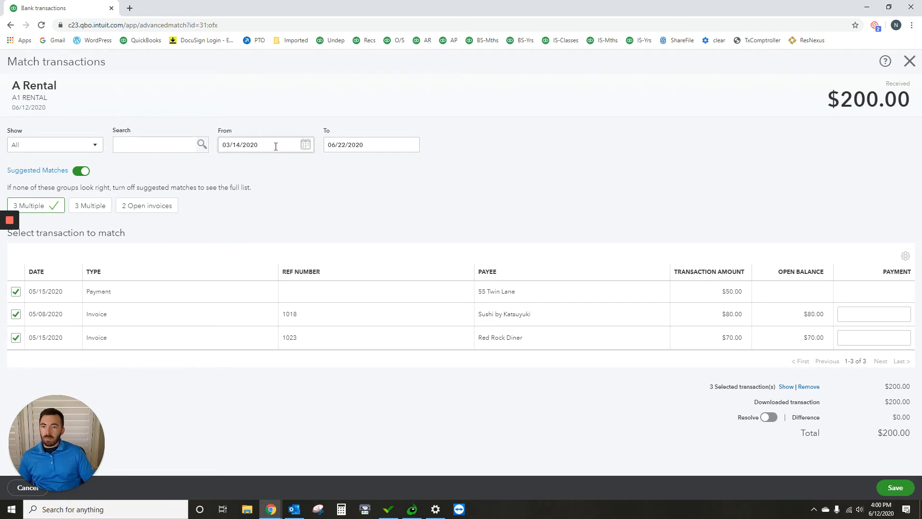
# - Extend the end date of the possible matches to 07/18/2020
pyautogui.click(410, 146)
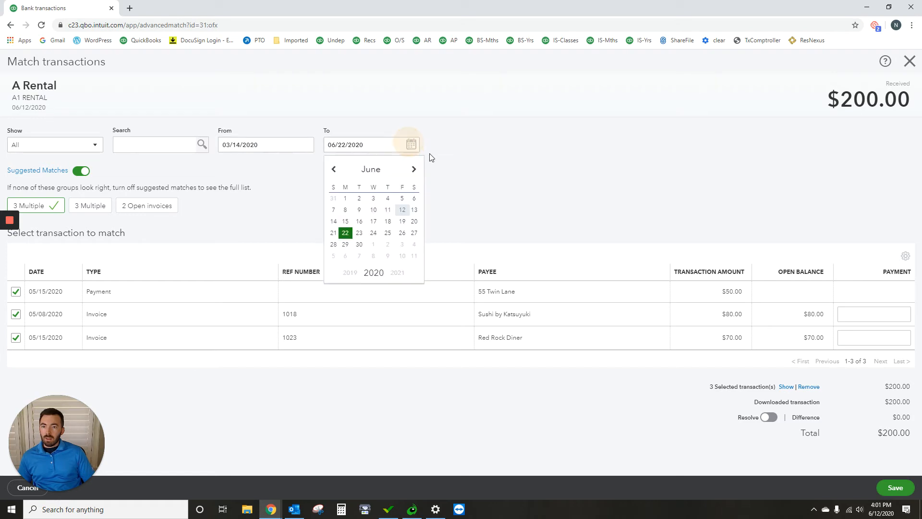
pyautogui.click(414, 169)
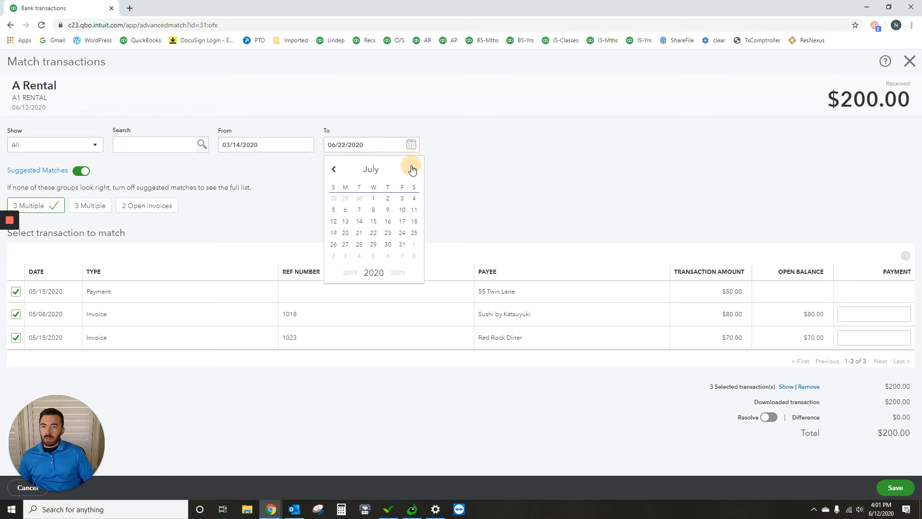
pyautogui.click(414, 222)
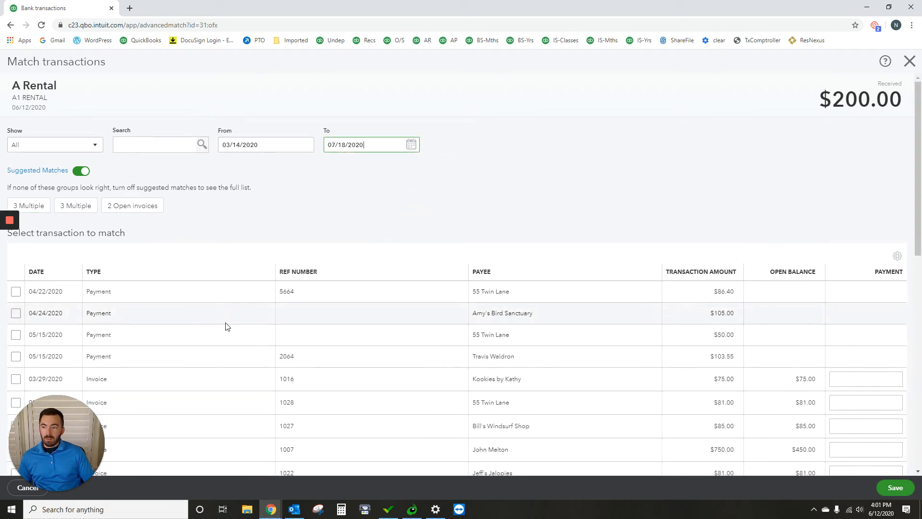
# - Match the deposit to the two $100.00 A Rental invoices dated 06/05/2020 and 06/12/2020, and save the match
pyautogui.scroll(-2, 227, 319)
pyautogui.scroll(-8, 226, 320)
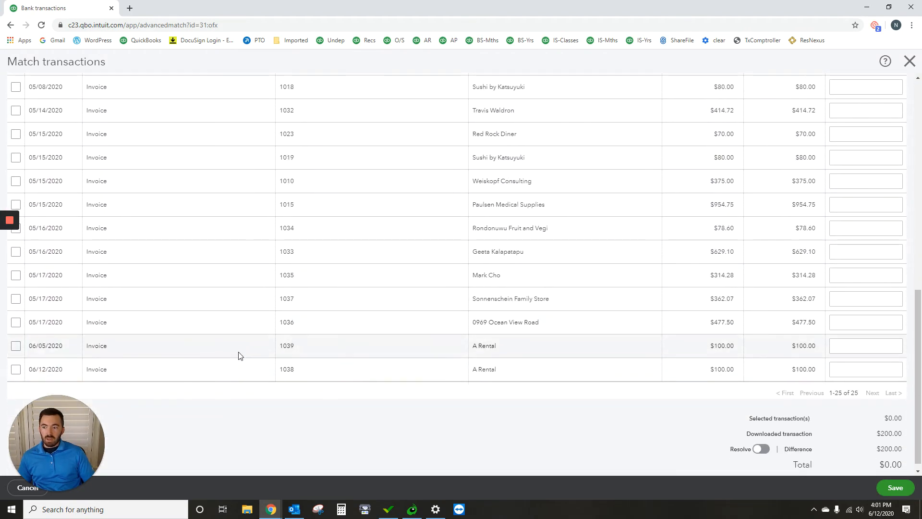
pyautogui.scroll(10, 249, 341)
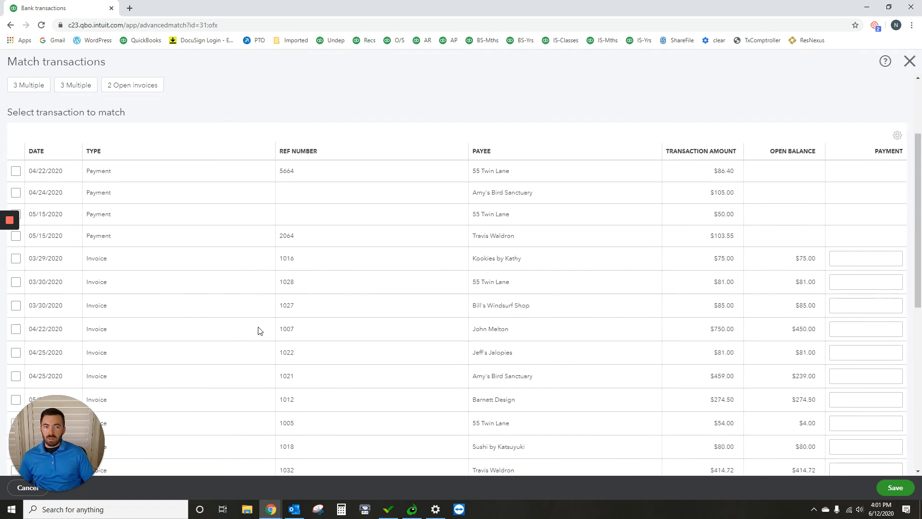
pyautogui.scroll(-10, 258, 330)
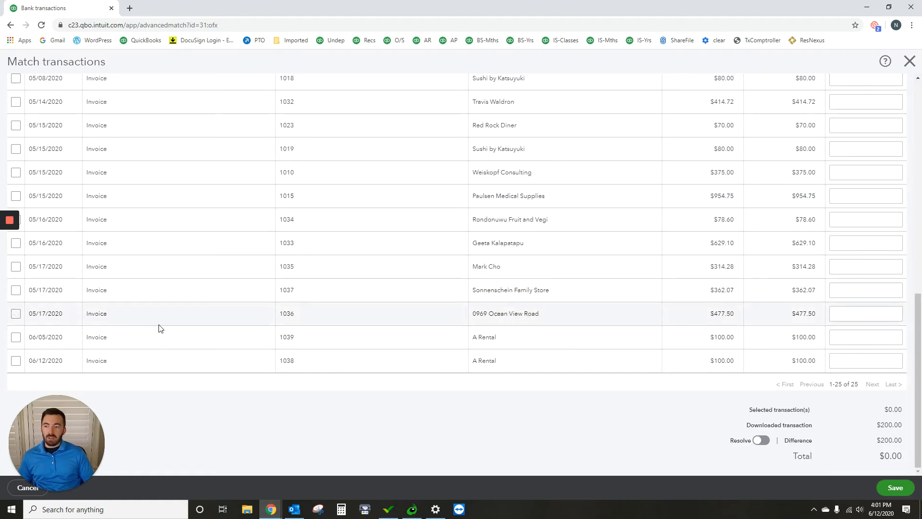
pyautogui.scroll(10, 162, 326)
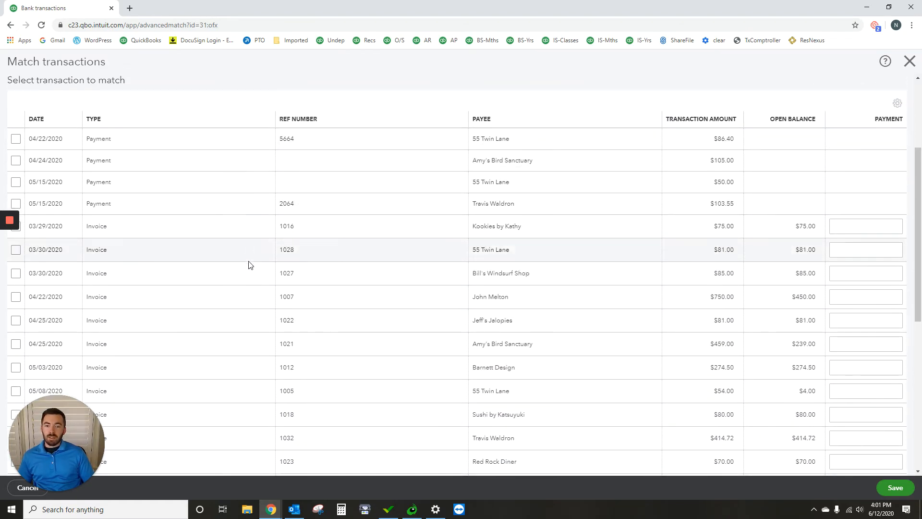
pyautogui.scroll(-5, 247, 267)
pyautogui.scroll(-3, 242, 270)
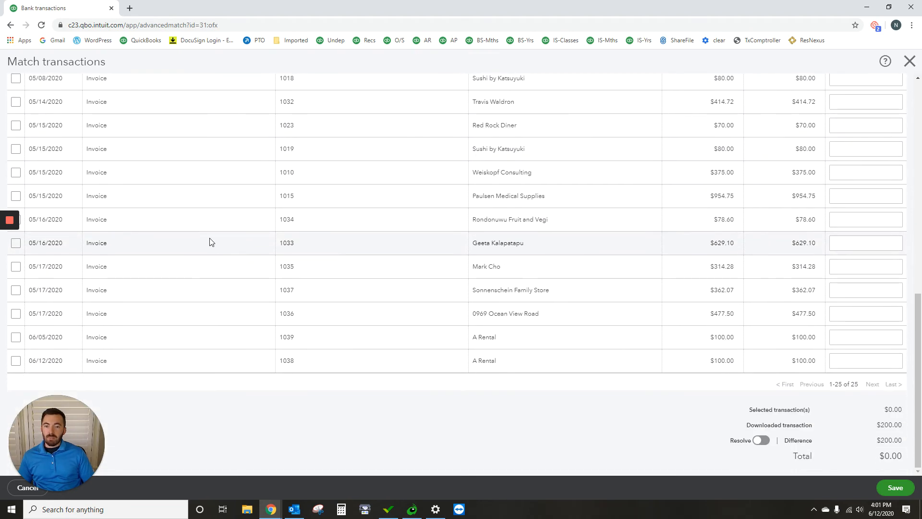
pyautogui.click(15, 339)
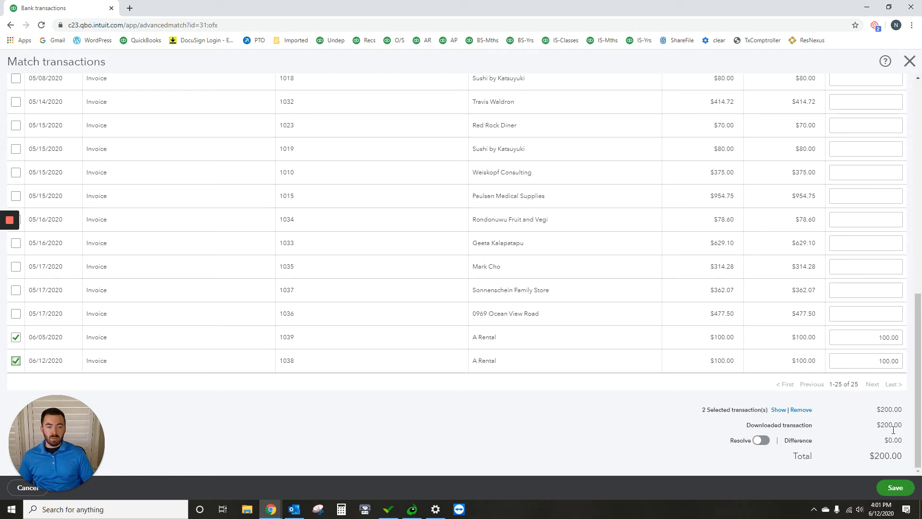
pyautogui.click(894, 487)
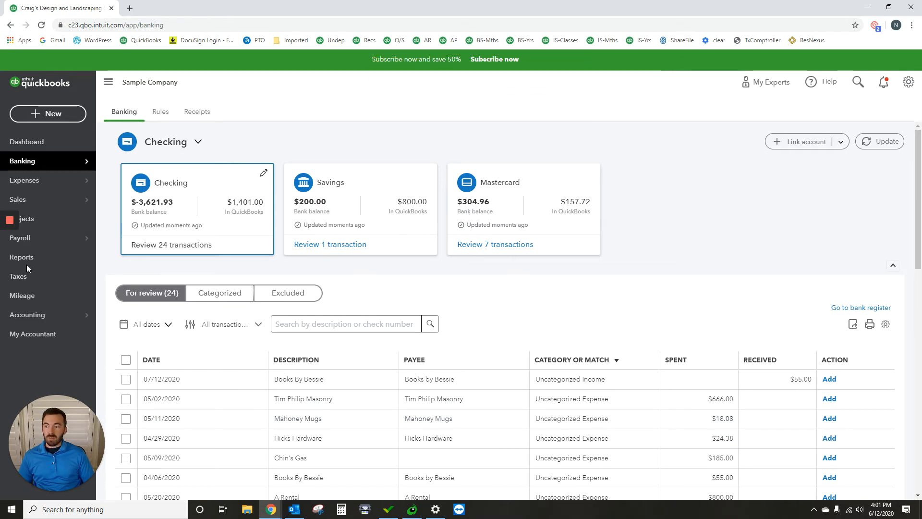
# - Run the Profit and Loss report for the period 06/01/2020 to 06/30/2020
pyautogui.click(10, 258)
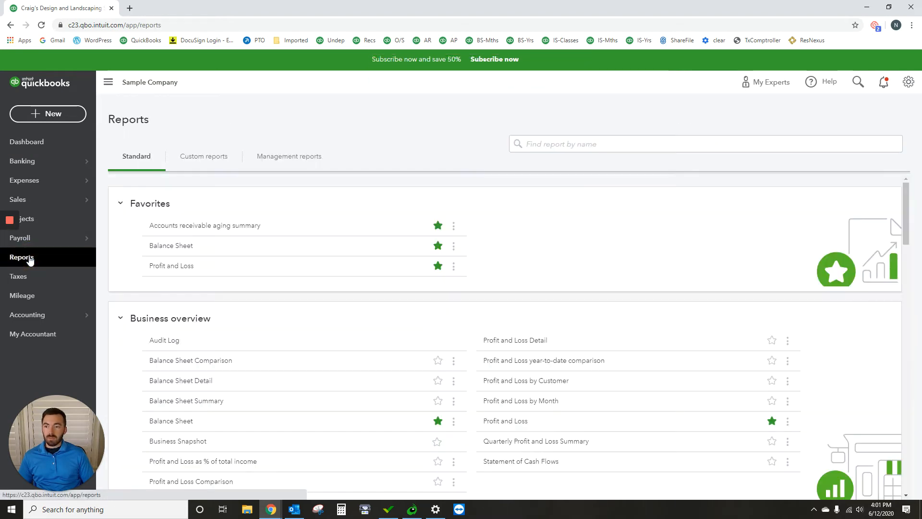
pyautogui.click(163, 265)
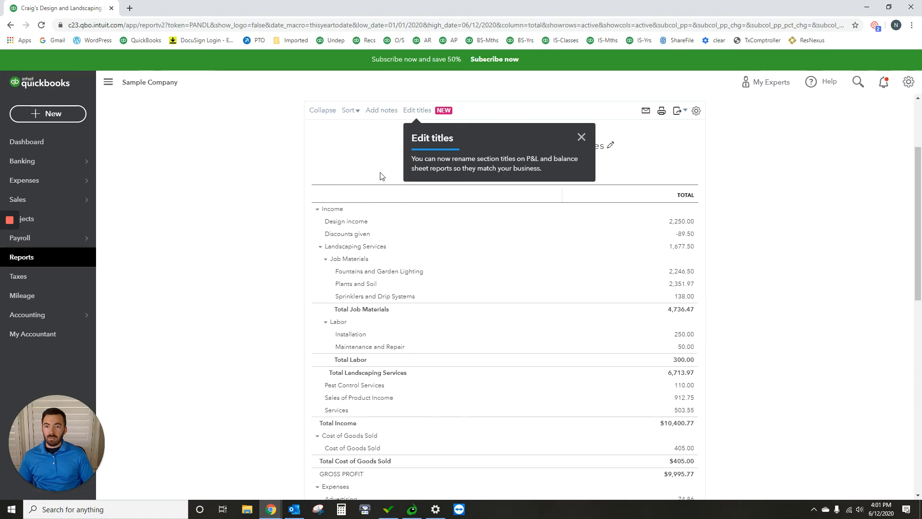
pyautogui.click(271, 155)
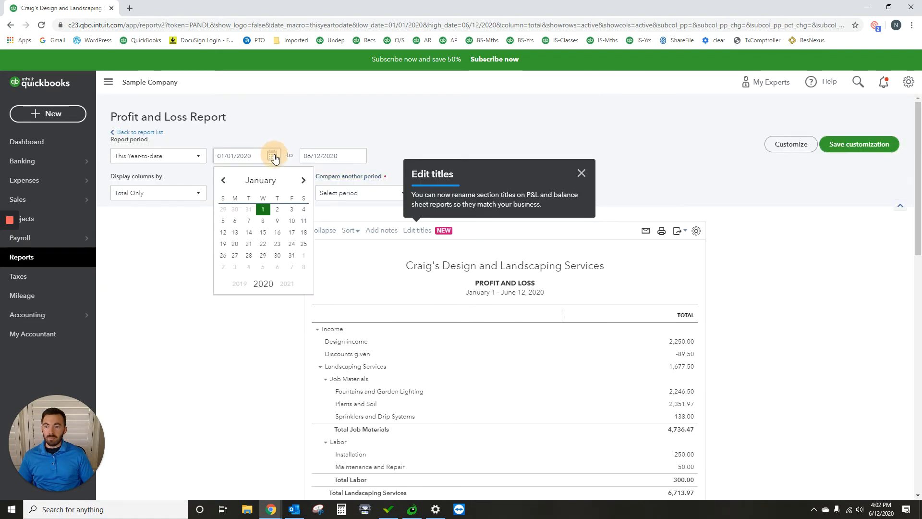
pyautogui.click(302, 181)
pyautogui.click(303, 180)
pyautogui.click(303, 181)
pyautogui.click(302, 181)
pyautogui.click(302, 181)
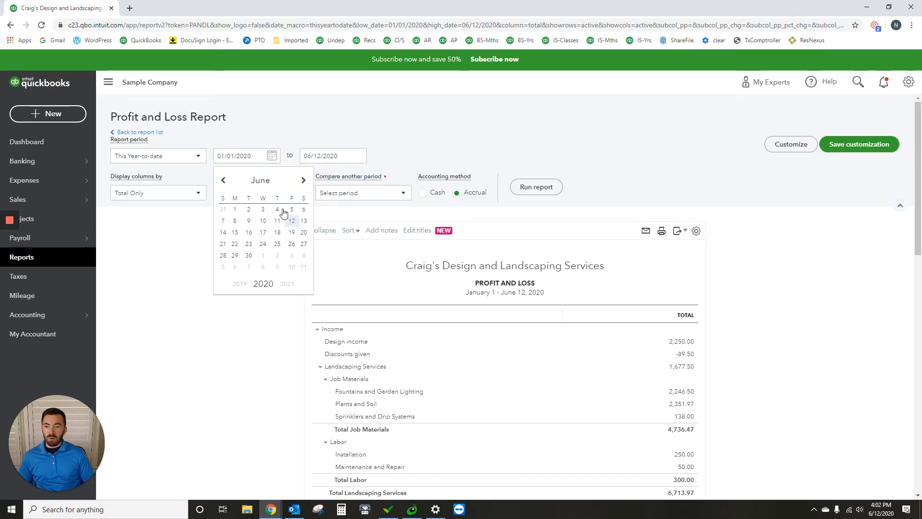
pyautogui.click(241, 212)
pyautogui.click(358, 155)
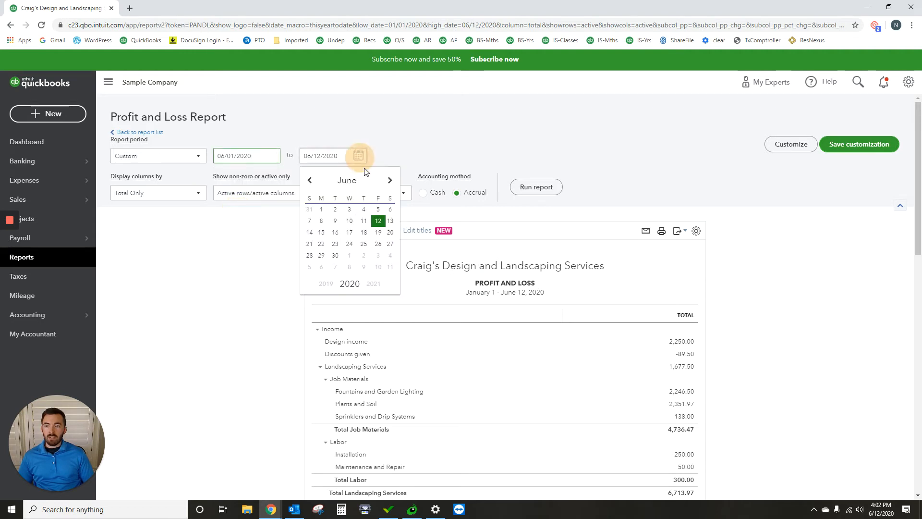
pyautogui.click(335, 256)
pyautogui.click(547, 187)
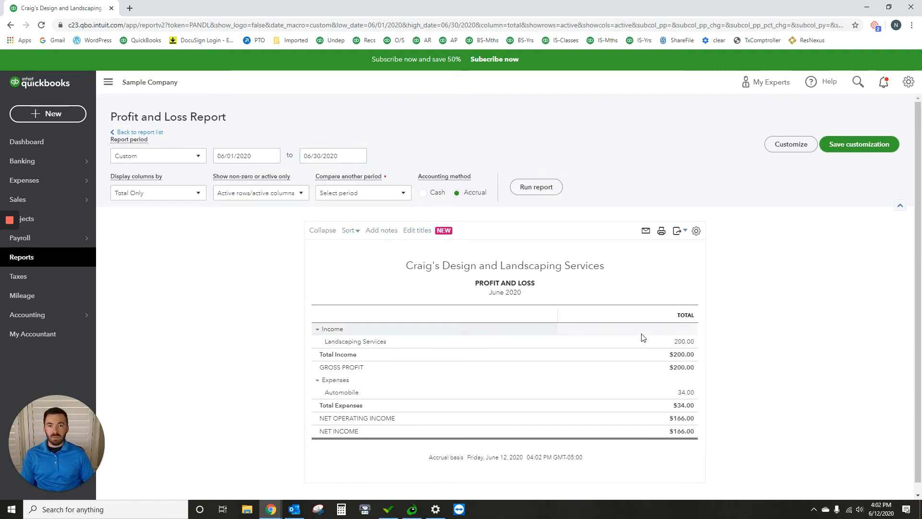
# - Inspect the 06/12/2020 A Rental invoice behind the Landscaping Services income, and return to the transaction report
pyautogui.click(684, 342)
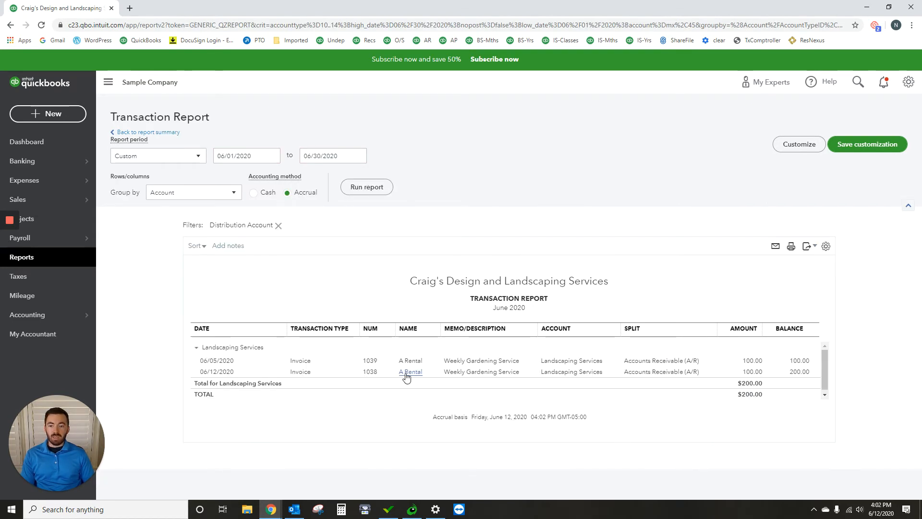
pyautogui.click(642, 372)
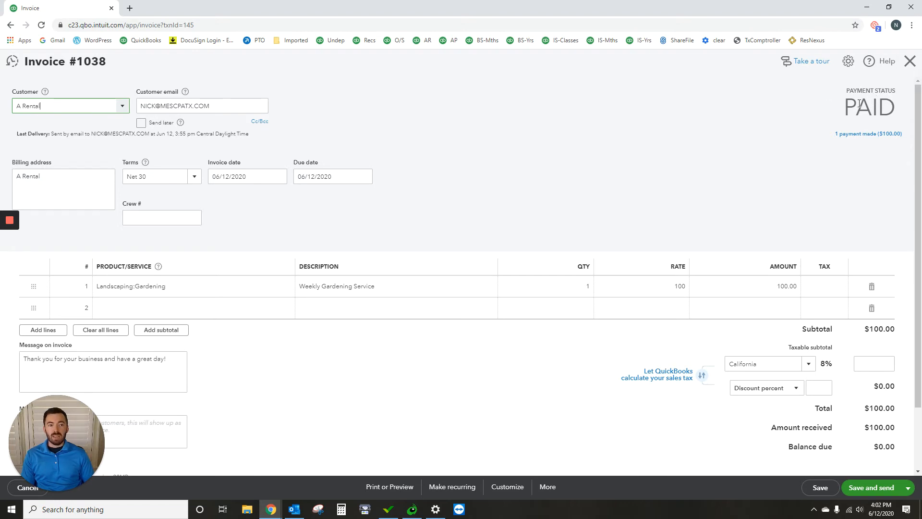
pyautogui.click(905, 59)
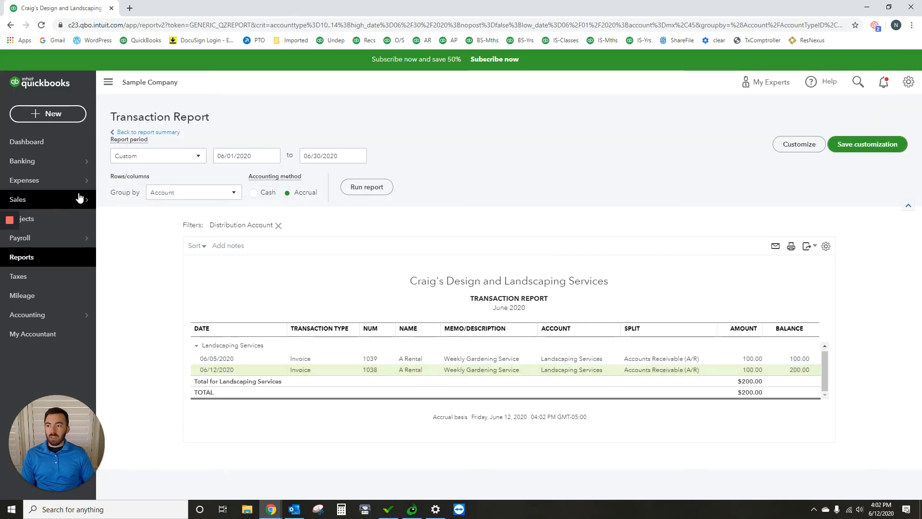
# - Review the sales invoices list and check the payment status of the two A Rental invoices
pyautogui.moveTo(47, 207)
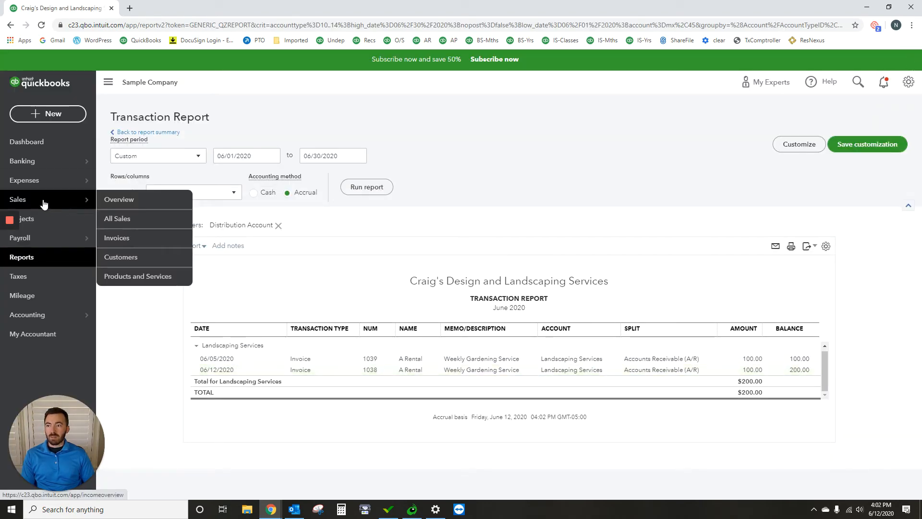
pyautogui.click(121, 237)
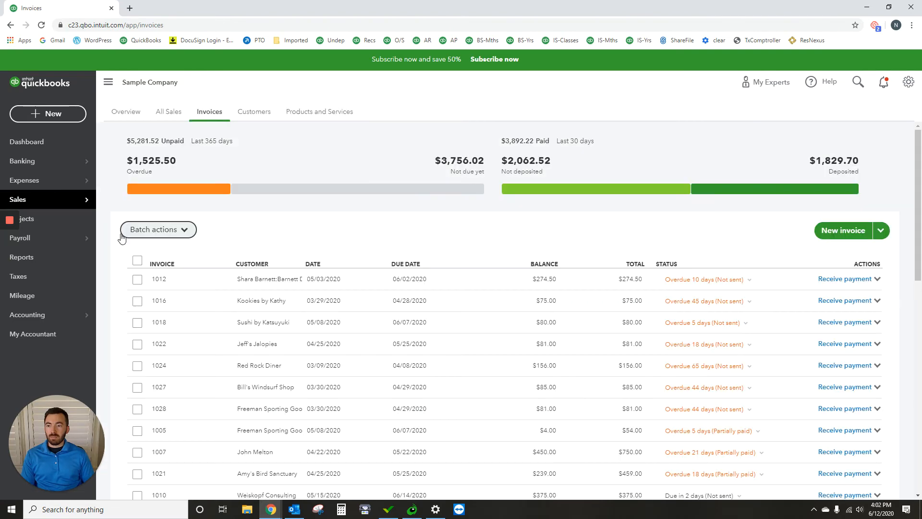
pyautogui.scroll(-10, 269, 362)
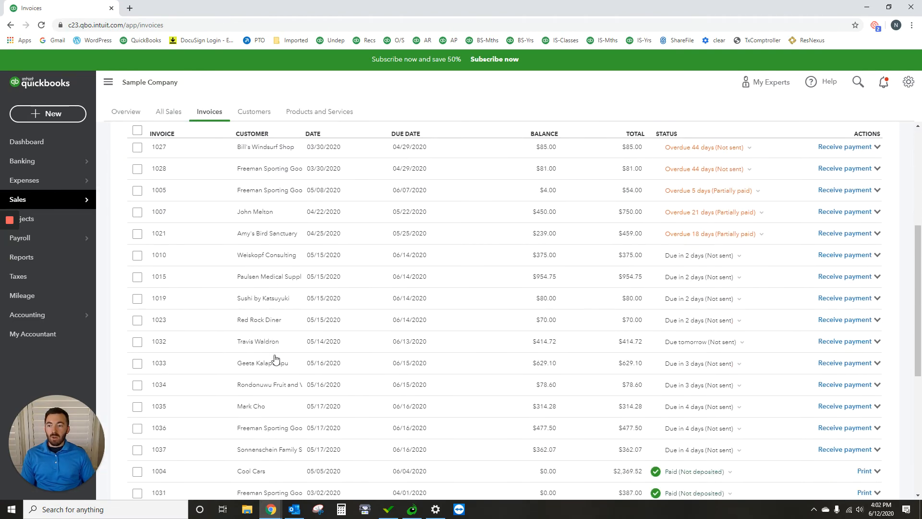
pyautogui.scroll(4, 408, 354)
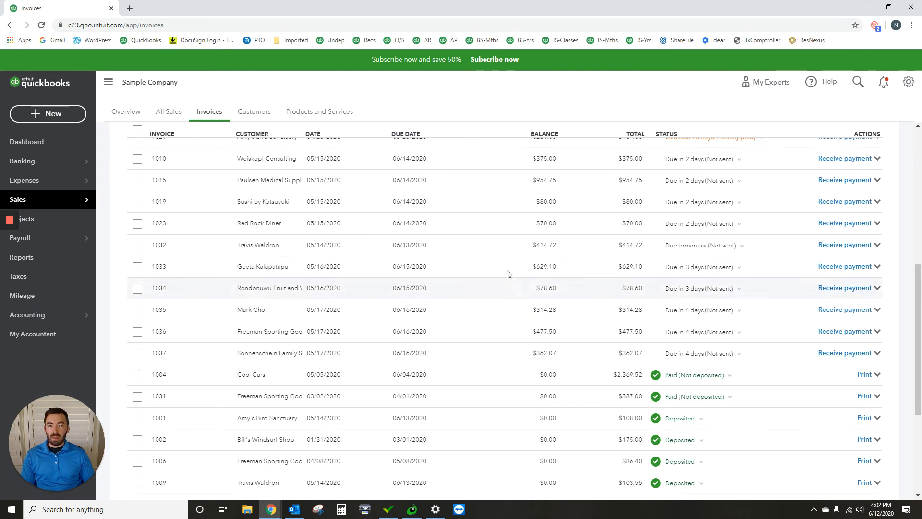
pyautogui.scroll(-4, 520, 306)
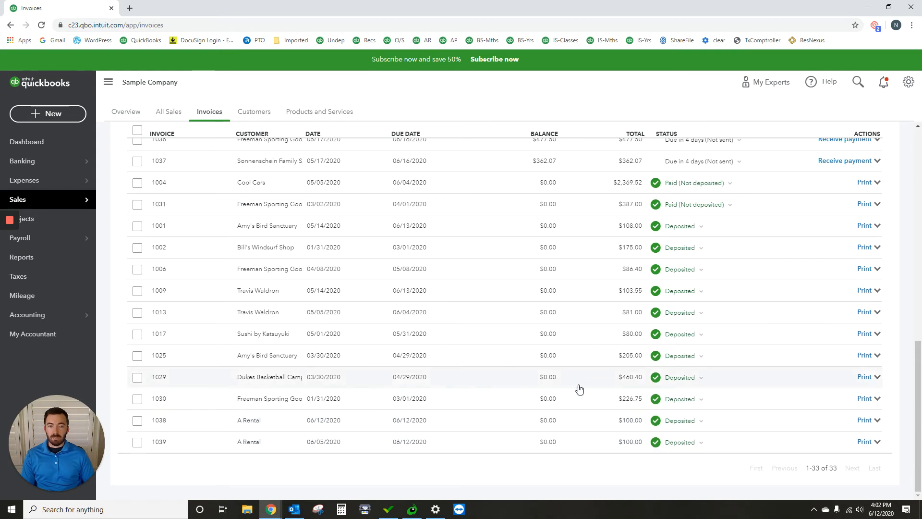
pyautogui.scroll(6, 579, 389)
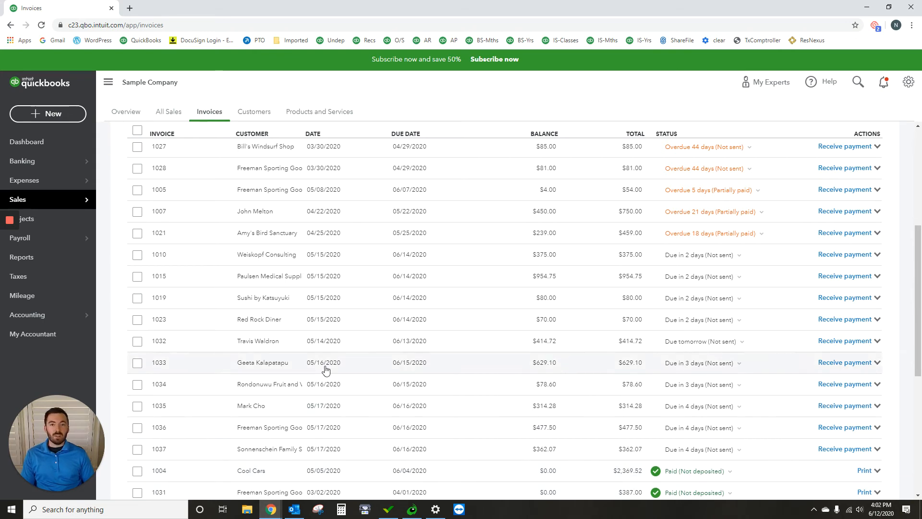
pyautogui.scroll(4, 413, 355)
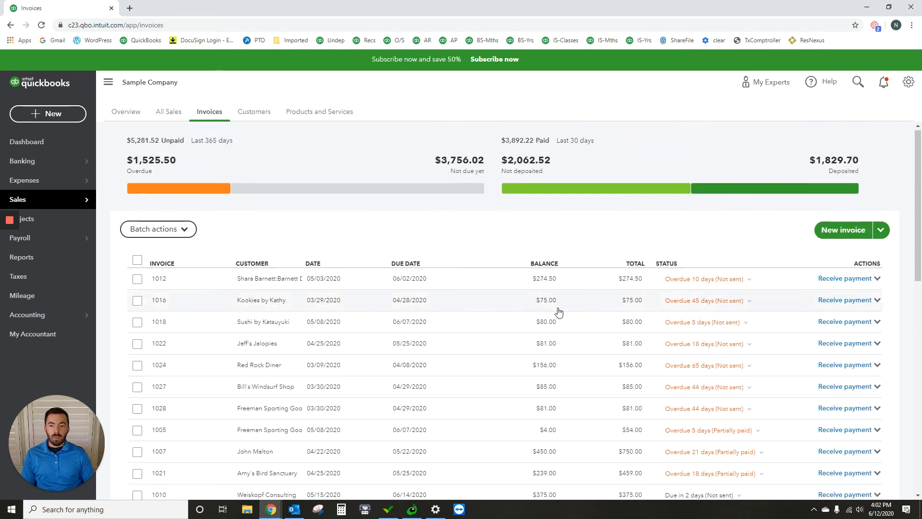
# - Look through the rest of the sales invoices list, and check the Checking account's bank transactions awaiting review
pyautogui.scroll(-2, 552, 340)
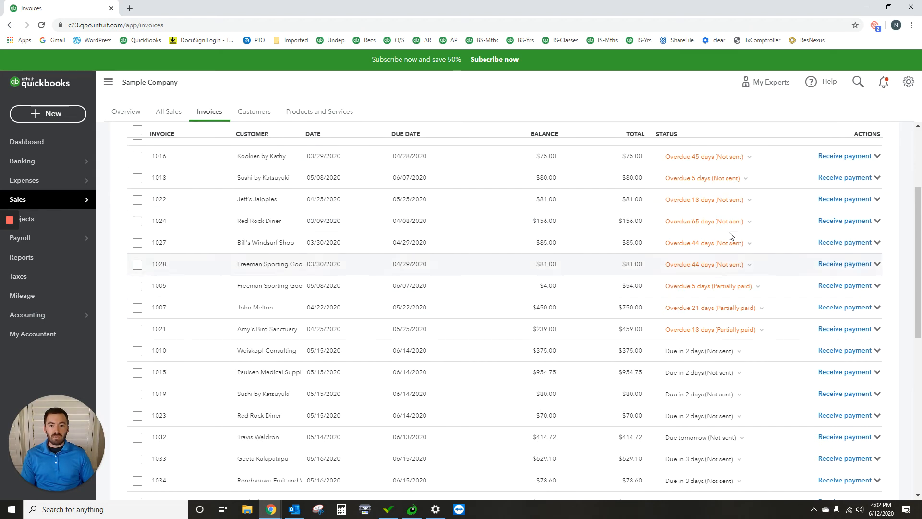
pyautogui.scroll(-2, 726, 314)
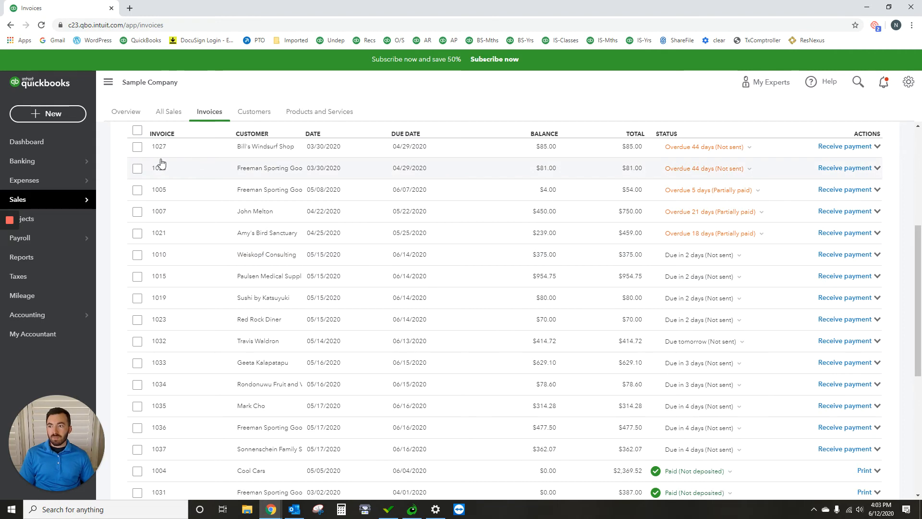
pyautogui.moveTo(79, 163)
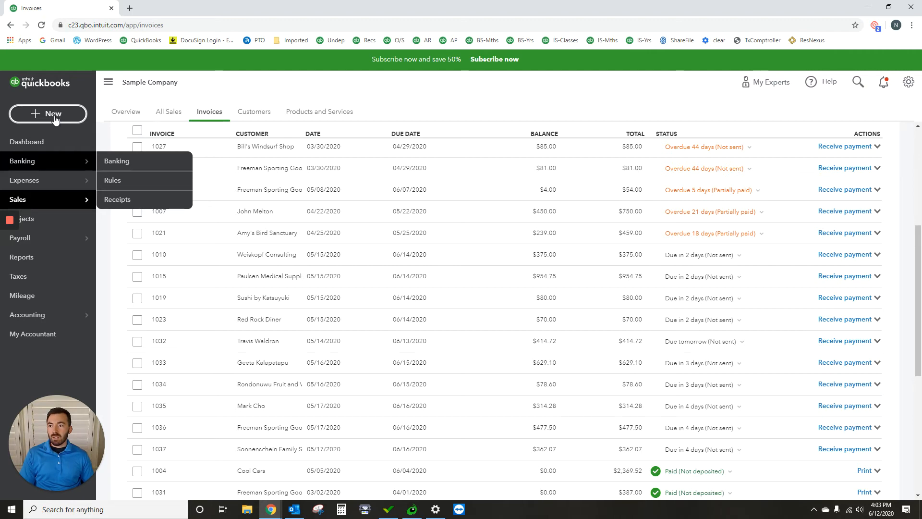
pyautogui.click(134, 162)
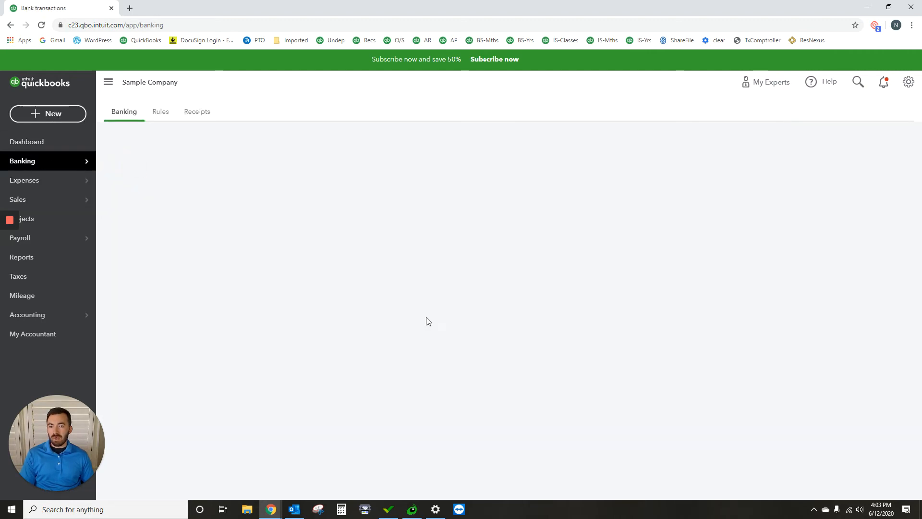
pyautogui.scroll(-2, 312, 332)
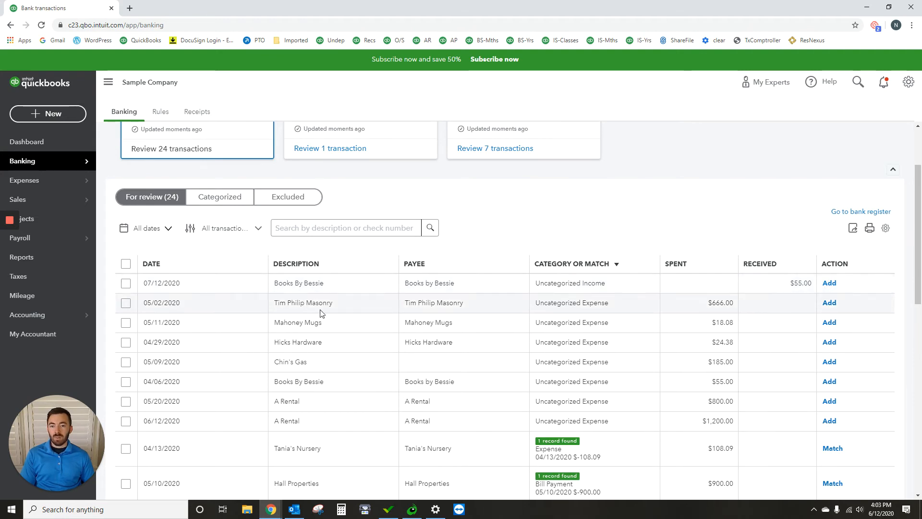
pyautogui.scroll(2, 351, 315)
# - Start a new invoice for a new customer named BBB, and fill in the customer's email address
pyautogui.click(44, 115)
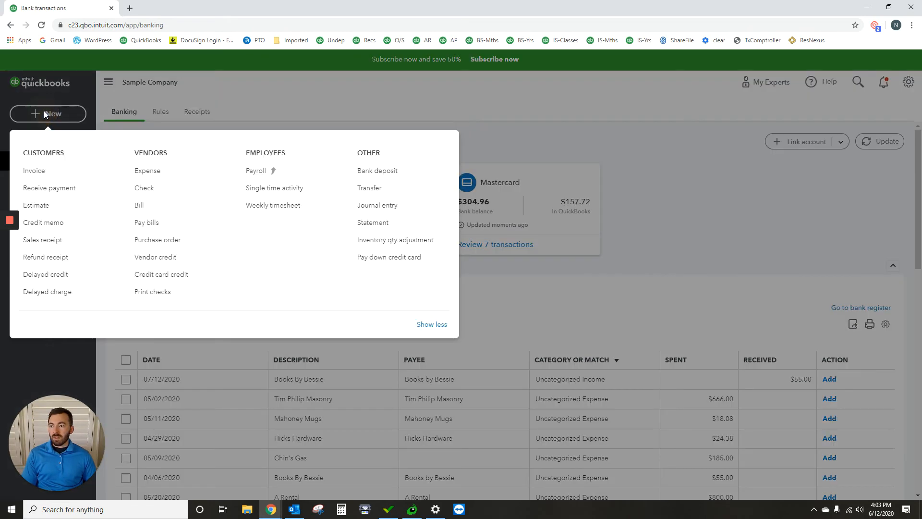
pyautogui.click(46, 171)
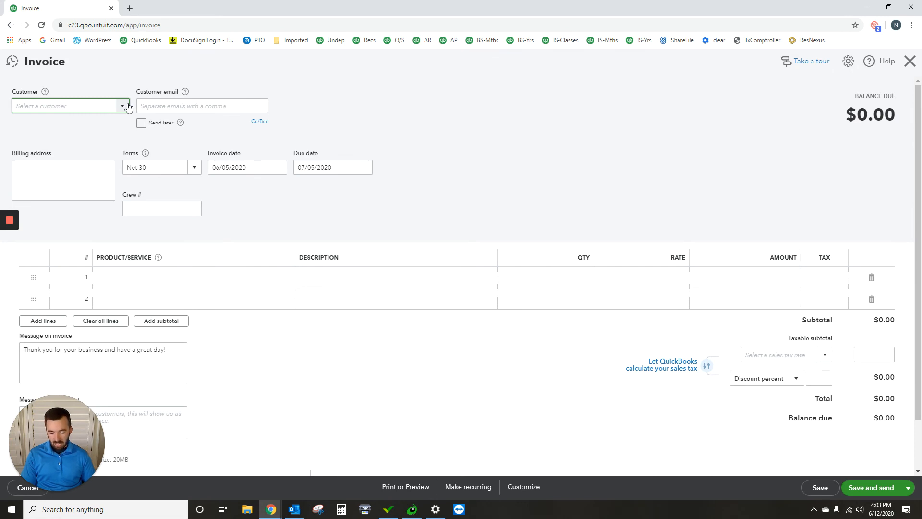
pyautogui.write('BB')
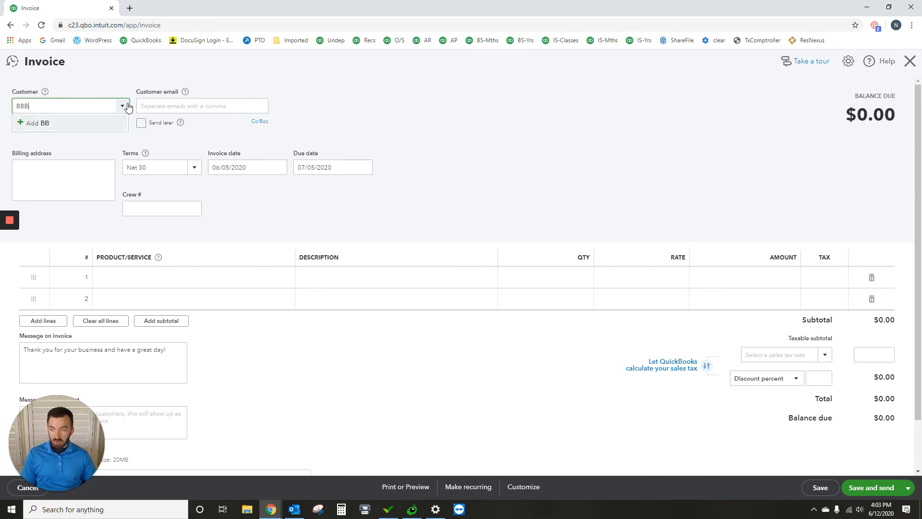
pyautogui.write('B')
pyautogui.press('Return')
pyautogui.click(160, 192)
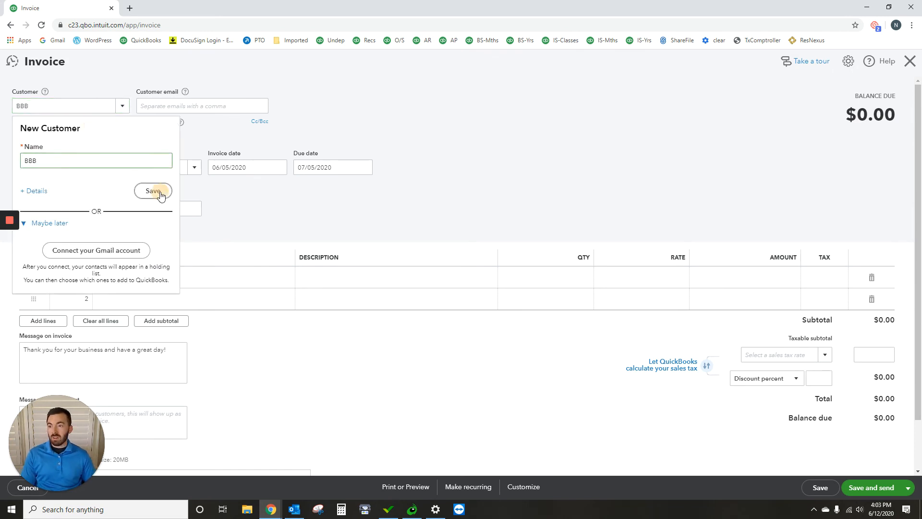
pyautogui.click(185, 106)
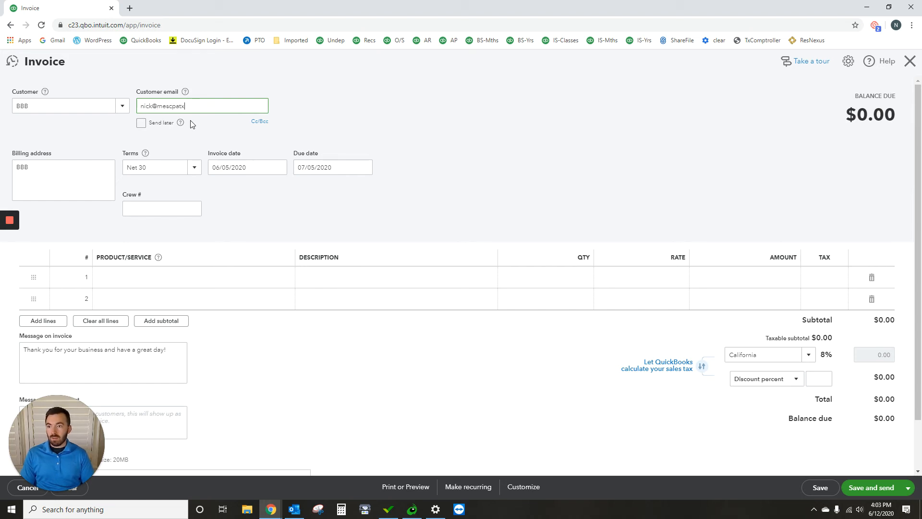
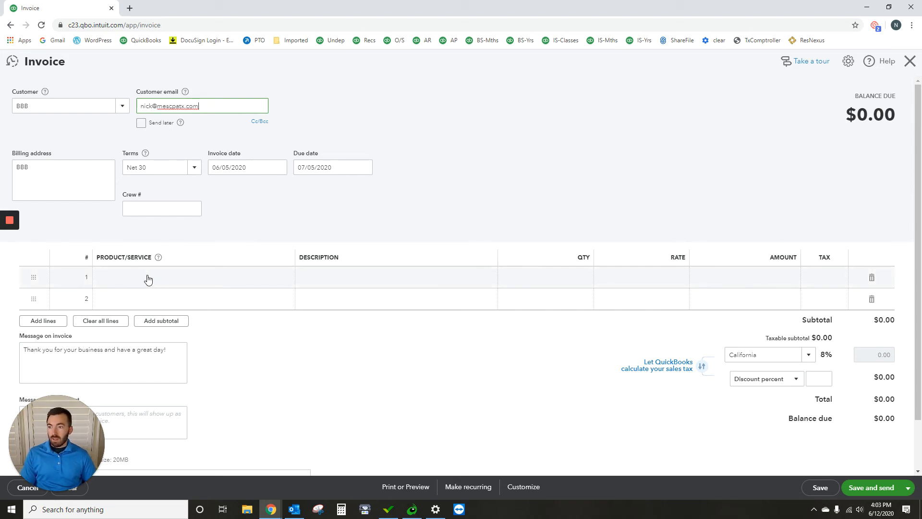
# - Add a Landscaping:Gardening line to the invoice with a rate of 55
pyautogui.click(146, 277)
pyautogui.write('gard')
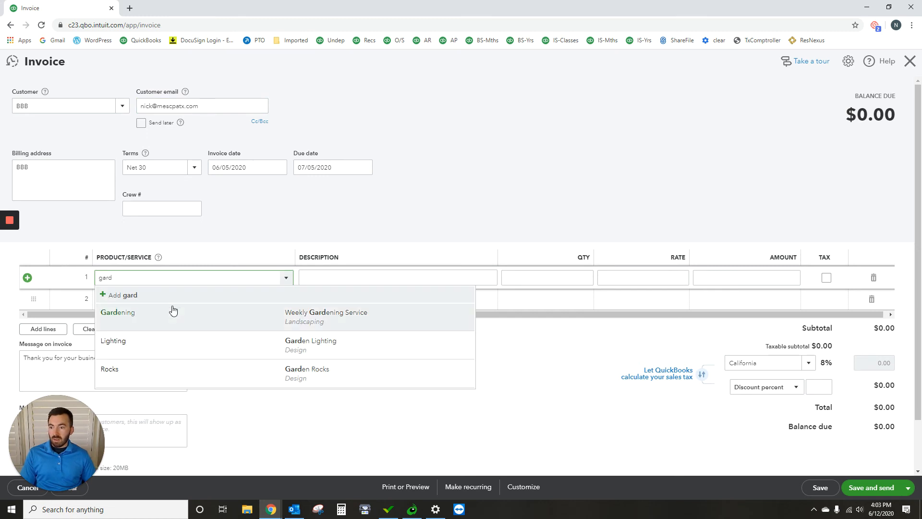
pyautogui.click(172, 309)
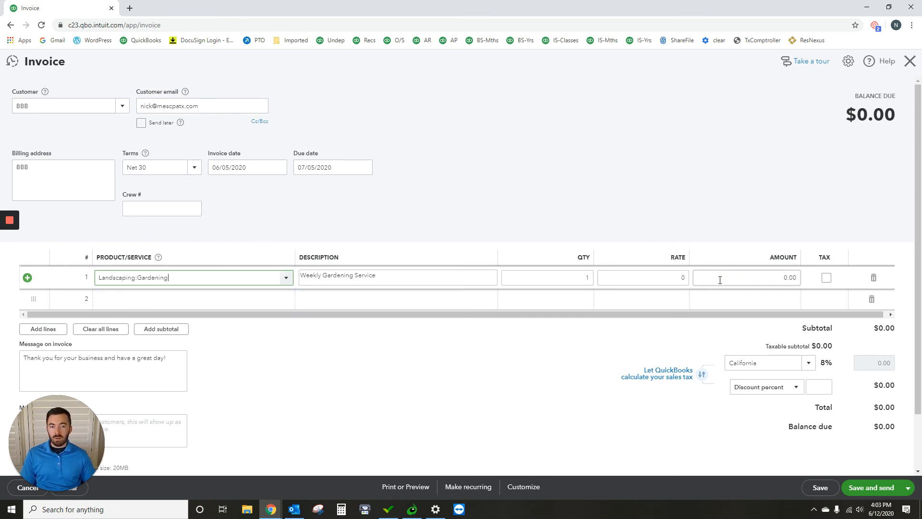
pyautogui.click(685, 278)
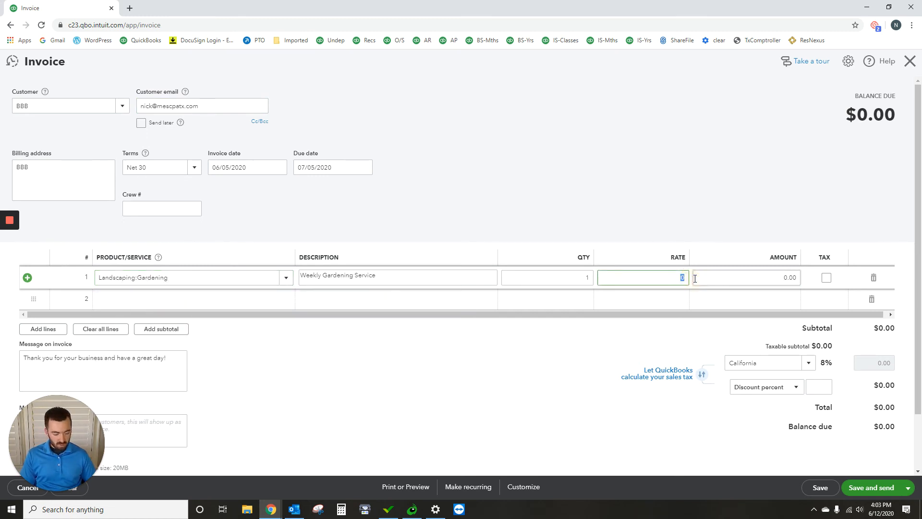
pyautogui.write('55')
pyautogui.click(658, 148)
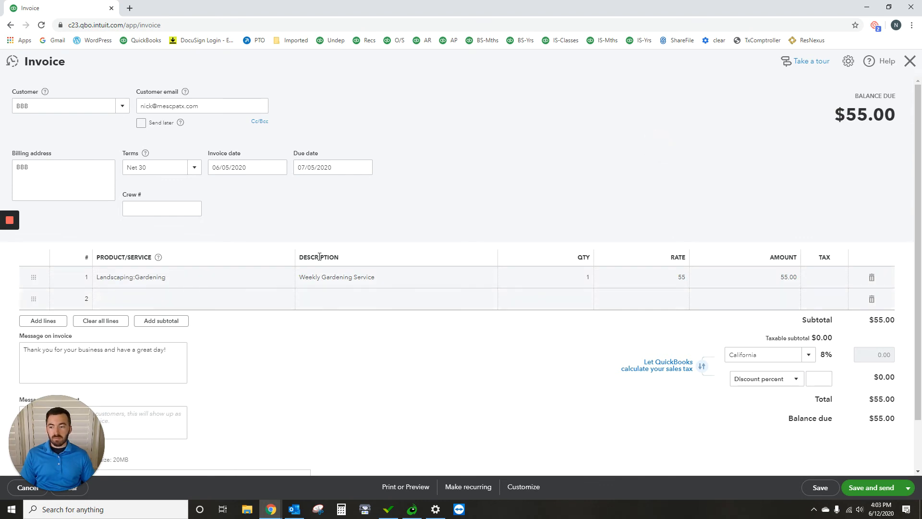
# - Insert a greeting line addressing the customer's contact by first name above the thank-you text in the invoice message
pyautogui.scroll(-2, 370, 322)
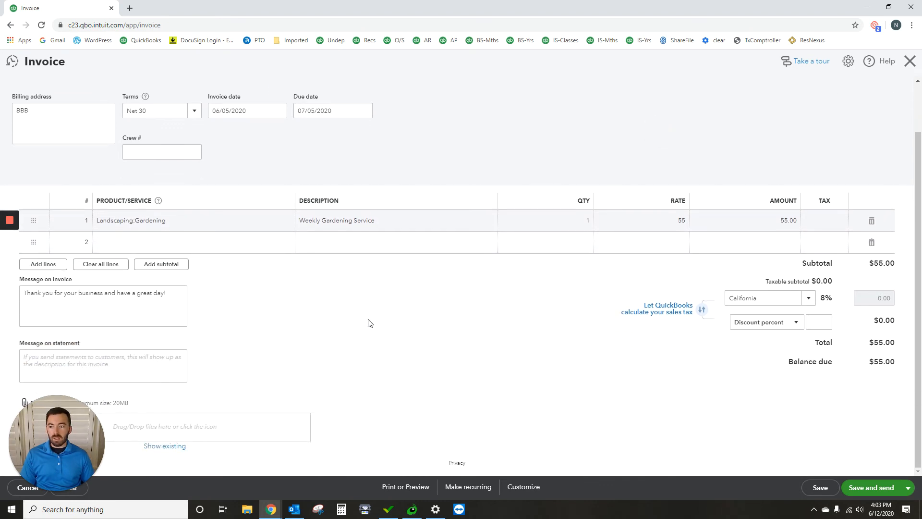
pyautogui.click(26, 295)
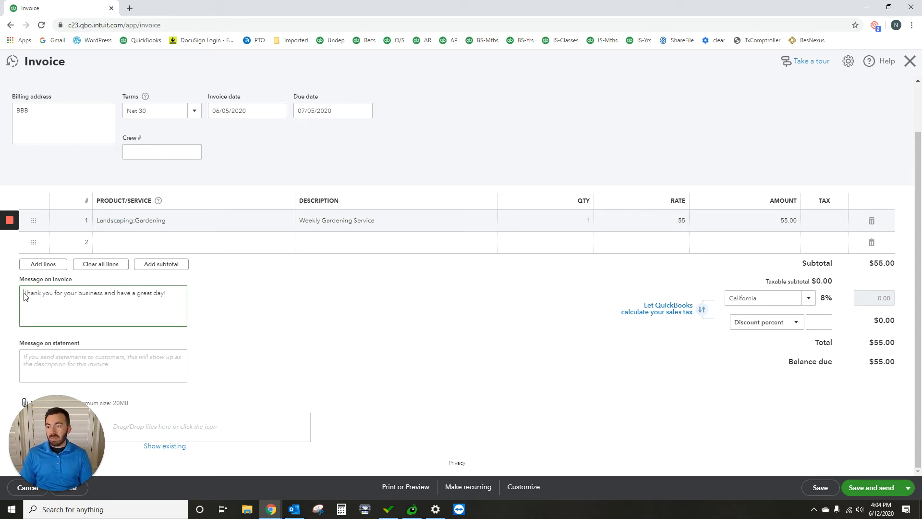
pyautogui.write('Hi Bess')
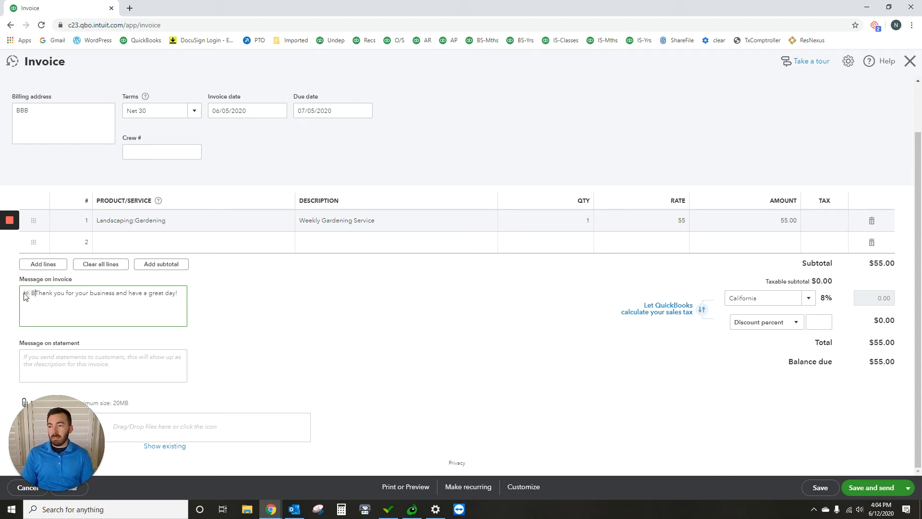
pyautogui.write('ie,')
pyautogui.press('Return')
pyautogui.press('Return')
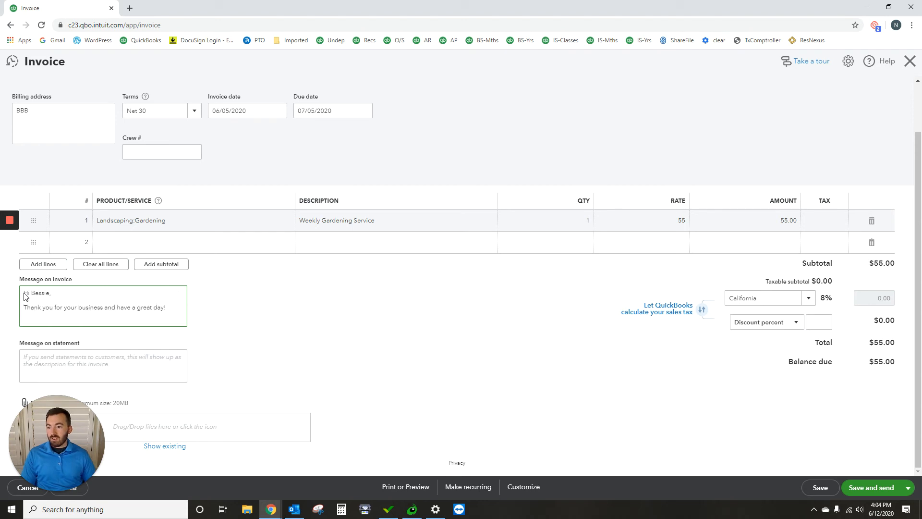
# - Add the sentence "We enjoy working on your garden." after the thank-you sentence in the invoice message
pyautogui.moveTo(172, 307); pyautogui.dragTo(112, 309)
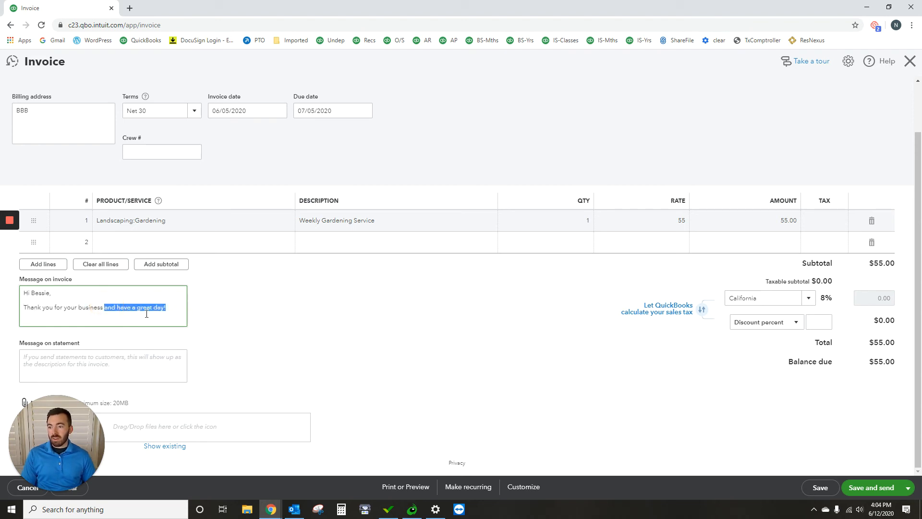
pyautogui.click(178, 308)
pyautogui.write('We')
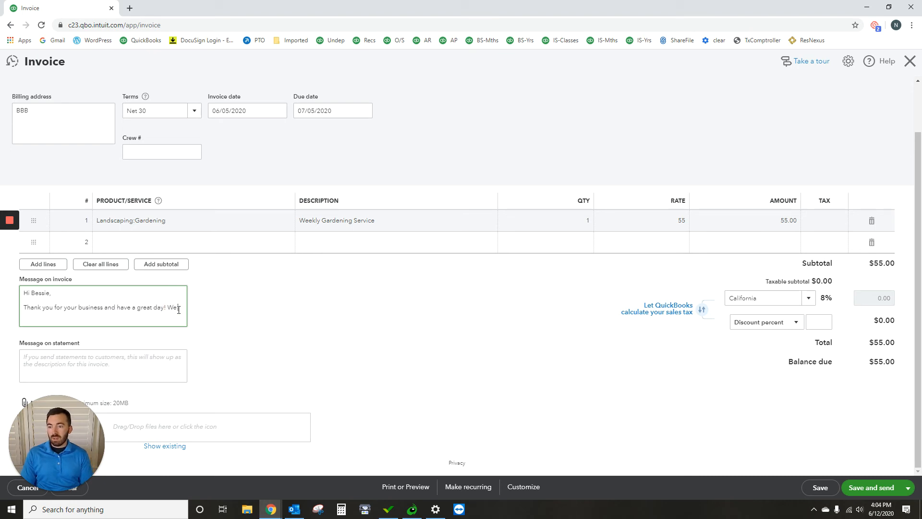
pyautogui.write(' enjoy working on your garden.')
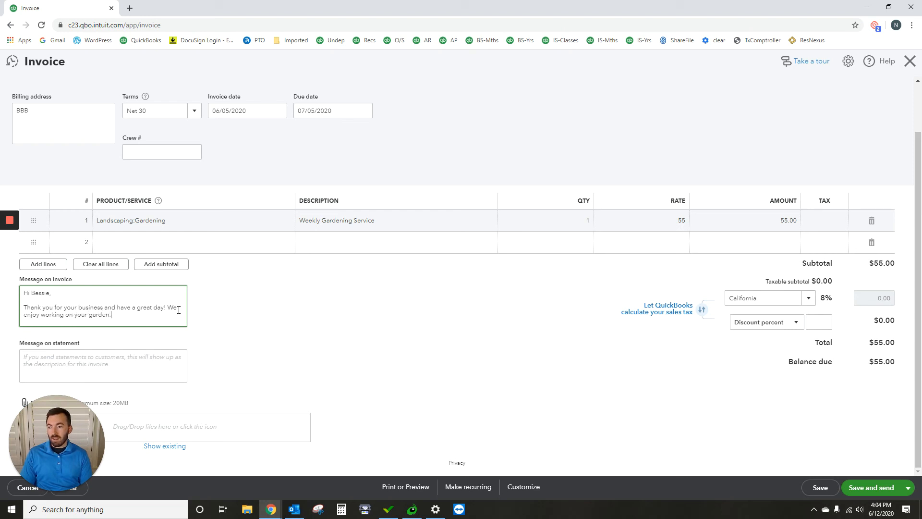
# - End the invoice message with a separate closing of "Thanks," followed by the sender's first name
pyautogui.press('Return')
pyautogui.press('Return')
pyautogui.write('Th')
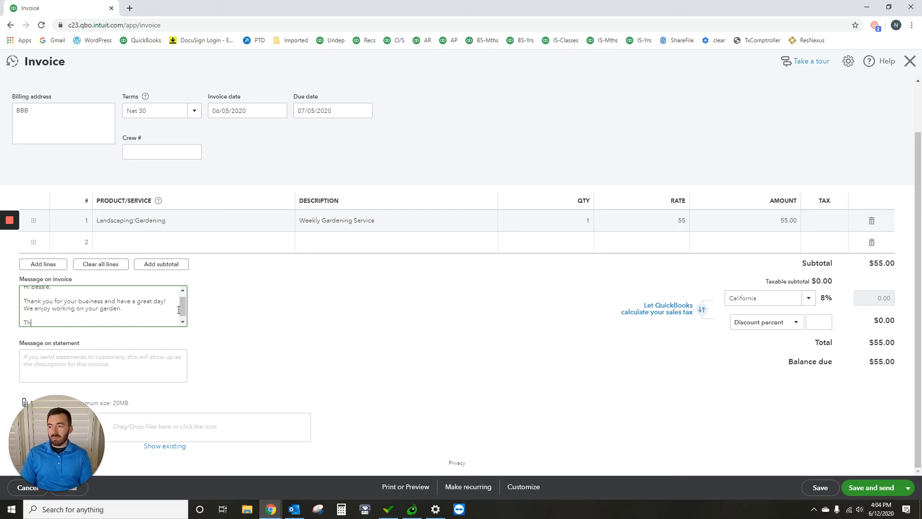
pyautogui.write('anks,')
pyautogui.press('Return')
pyautogui.write('Nick')
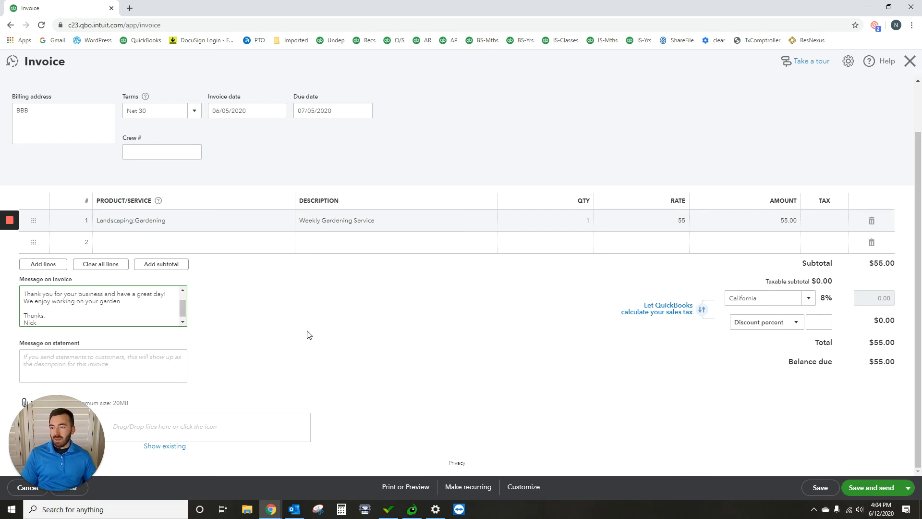
pyautogui.click(308, 332)
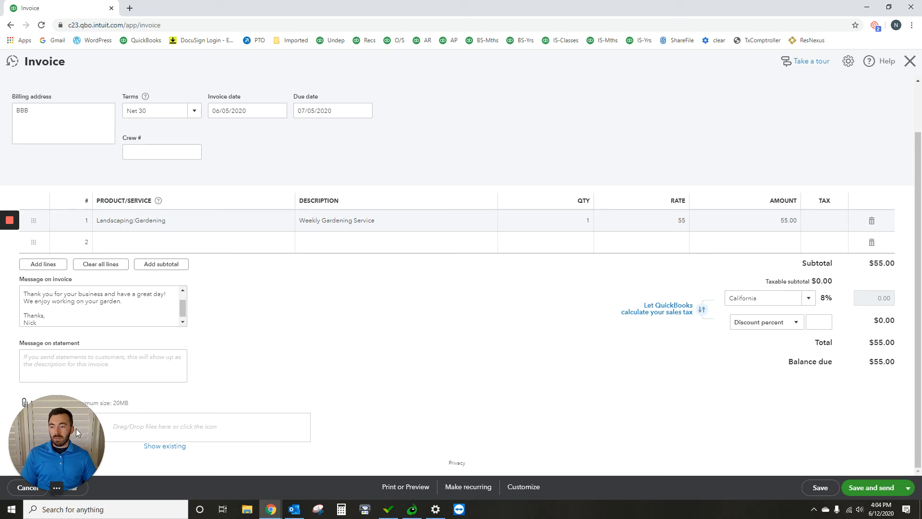
pyautogui.moveTo(76, 428); pyautogui.dragTo(398, 324)
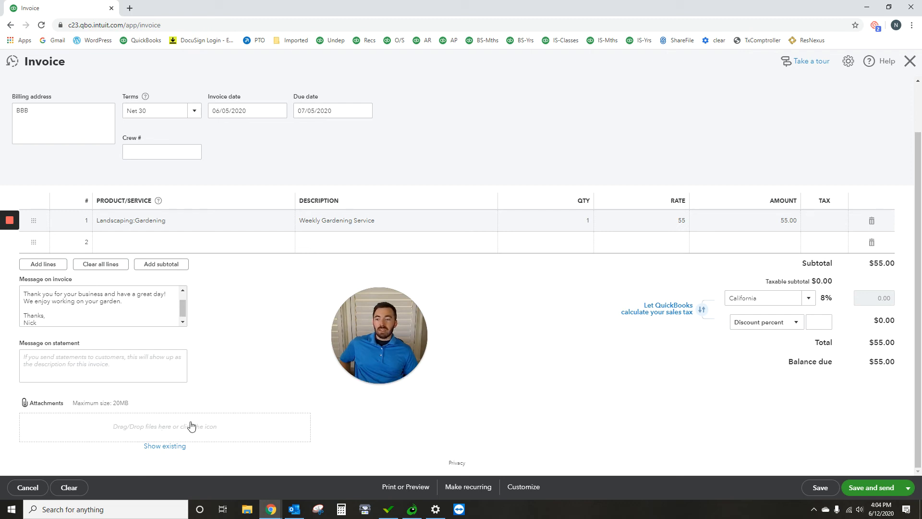
pyautogui.moveTo(375, 300); pyautogui.dragTo(57, 381)
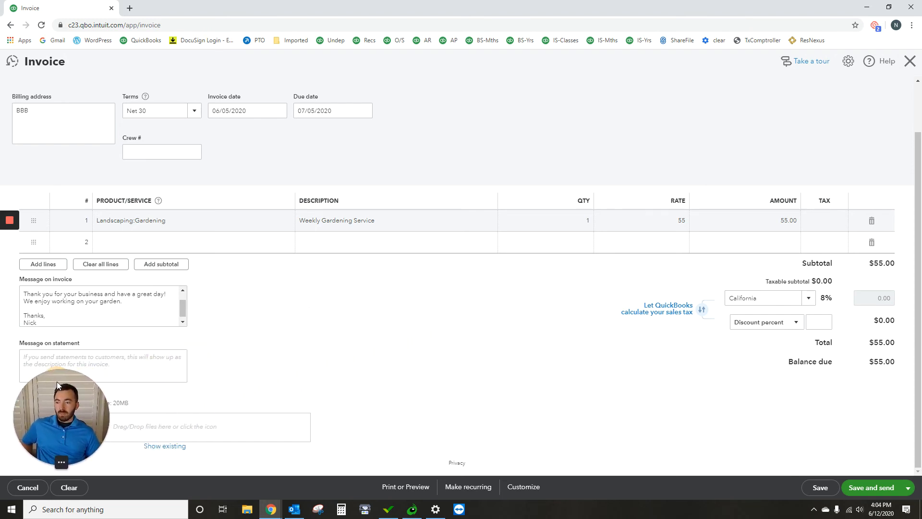
# - Save the invoice, review its email preview, and send it to the customer
pyautogui.click(862, 488)
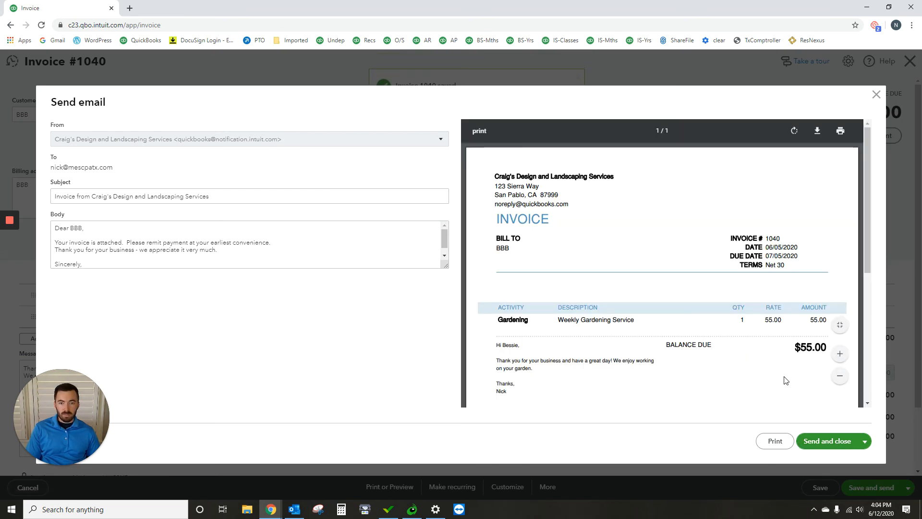
pyautogui.scroll(-2, 681, 267)
pyautogui.scroll(2, 682, 268)
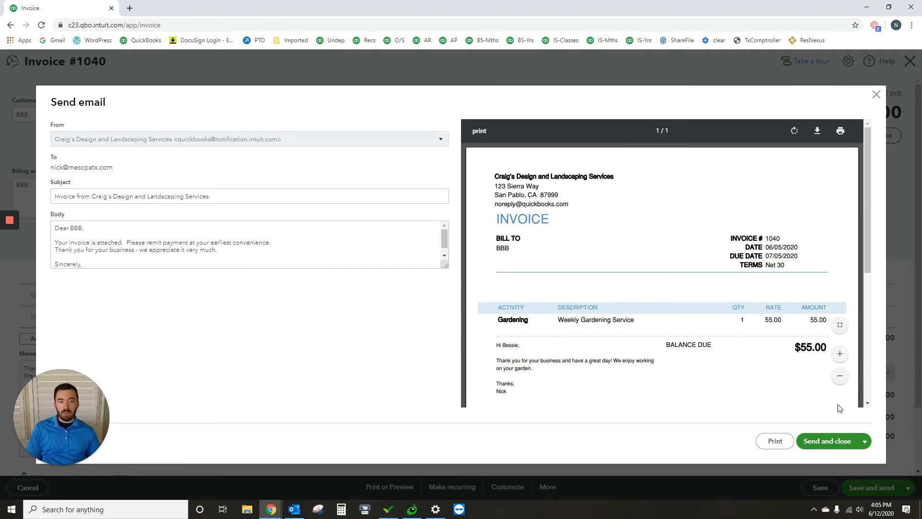
pyautogui.click(827, 440)
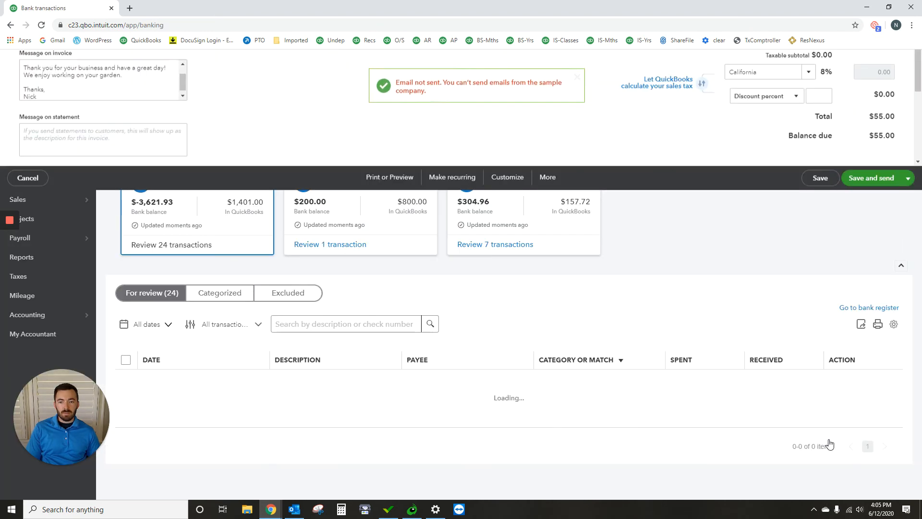
# - Find the 07/12/2020 Books By Bessie deposit of $55.00 in the Checking transactions and open its suggested invoice match
pyautogui.moveTo(29, 163)
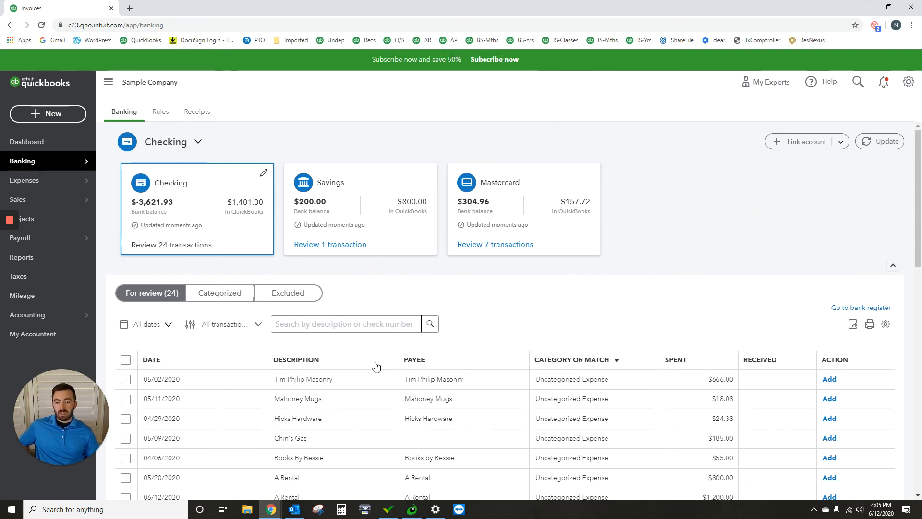
pyautogui.scroll(-3, 375, 364)
pyautogui.scroll(-1, 385, 346)
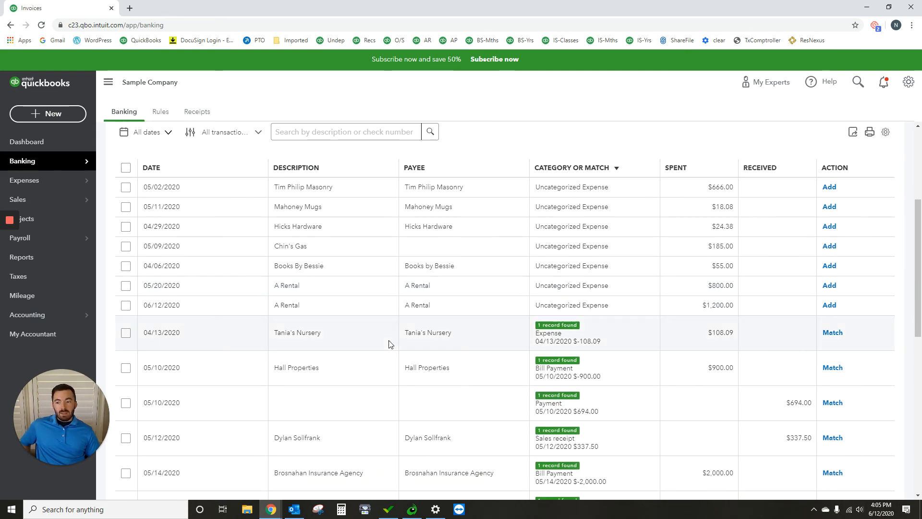
pyautogui.scroll(-5, 407, 344)
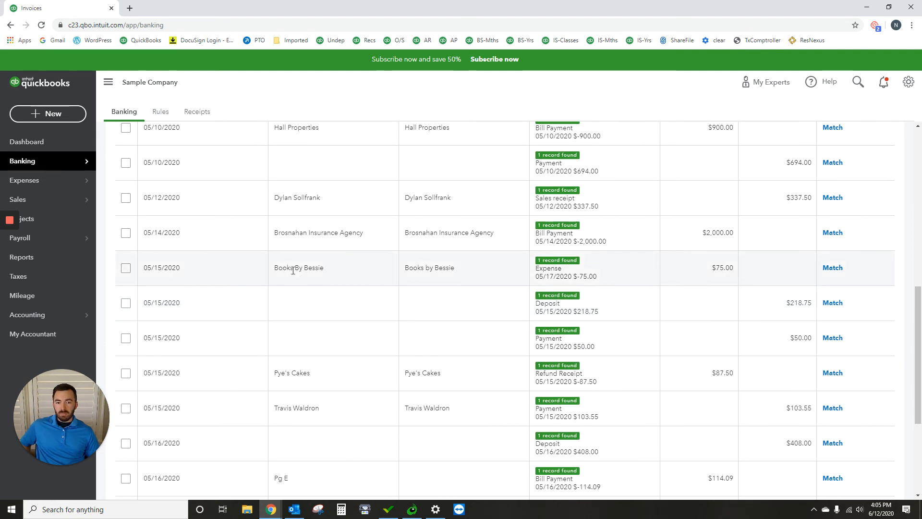
pyautogui.scroll(-4, 288, 269)
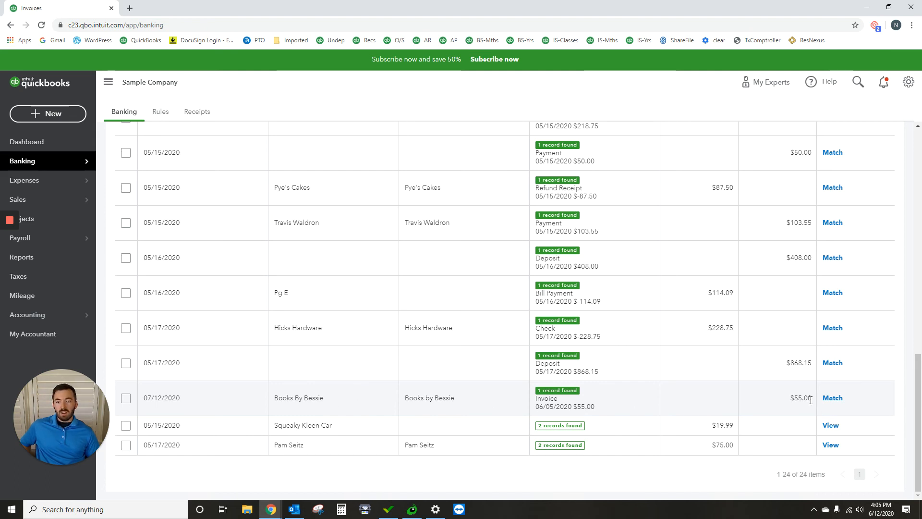
pyautogui.click(649, 402)
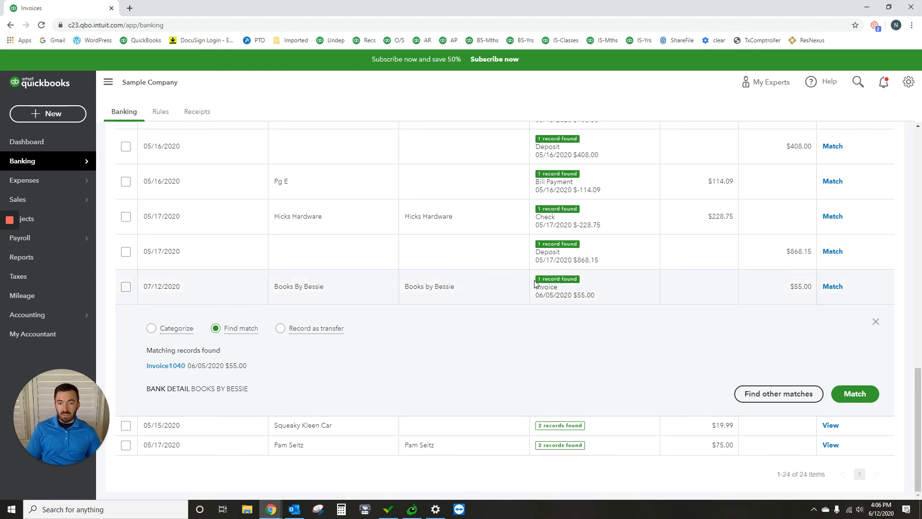
# - Match the 07/12/2020 Books By Bessie deposit to its suggested $55.00 invoice dated 06/05/2020
pyautogui.click(431, 287)
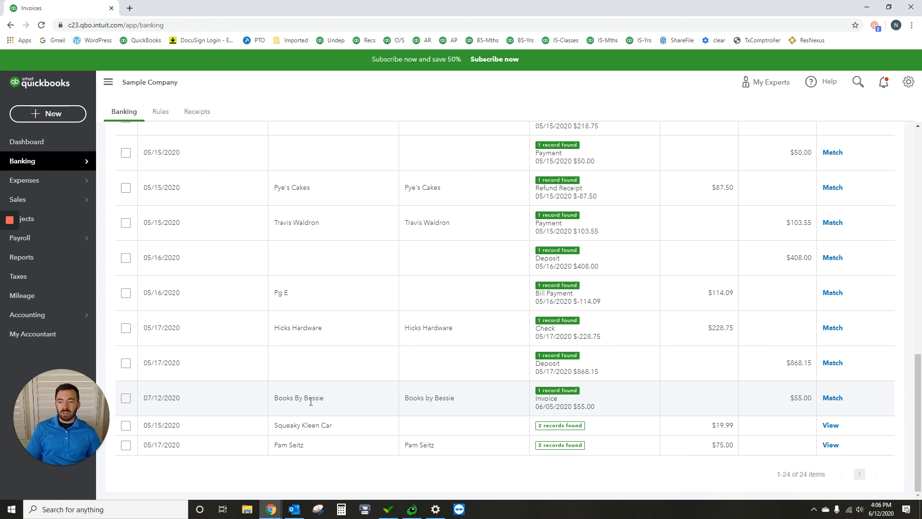
pyautogui.click(724, 404)
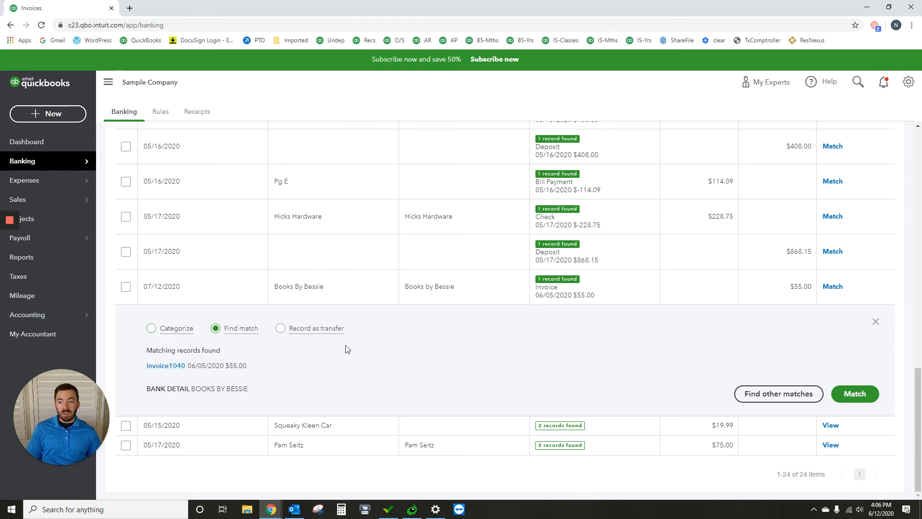
pyautogui.click(867, 400)
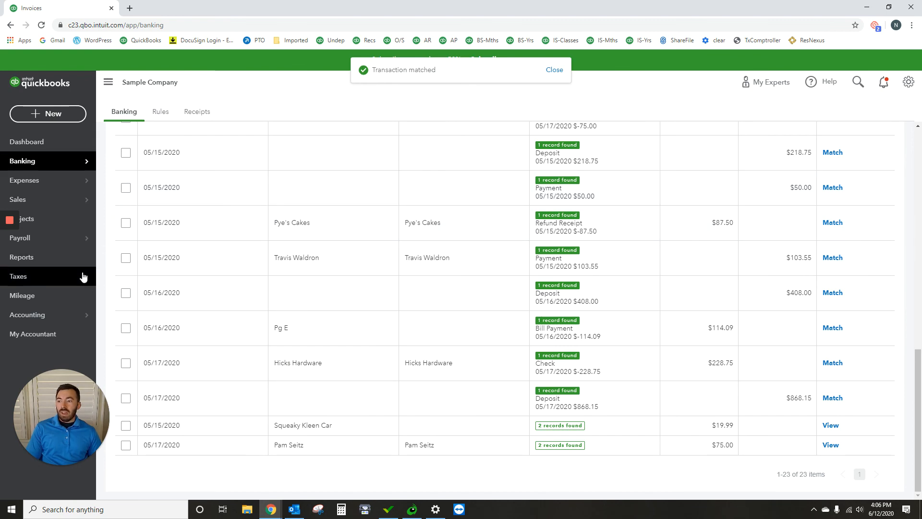
# - Open the Profit and Loss report and run it for the period 07/01/2020 to 07/31/2020
pyautogui.click(52, 262)
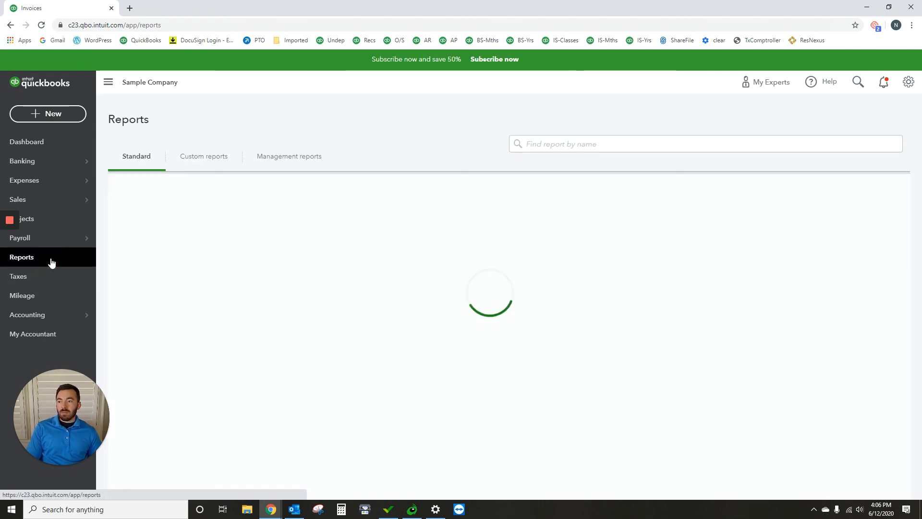
pyautogui.click(172, 267)
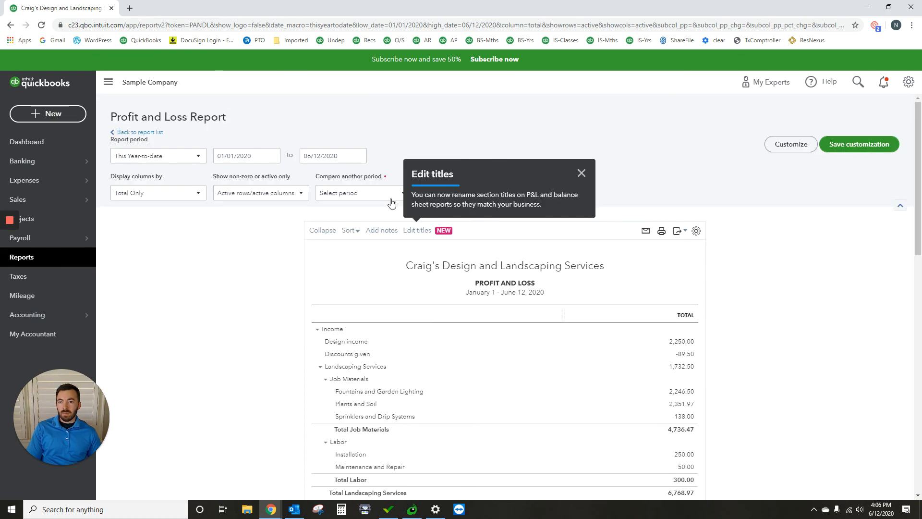
pyautogui.click(273, 156)
pyautogui.doubleClick(302, 180)
pyautogui.doubleClick(302, 181)
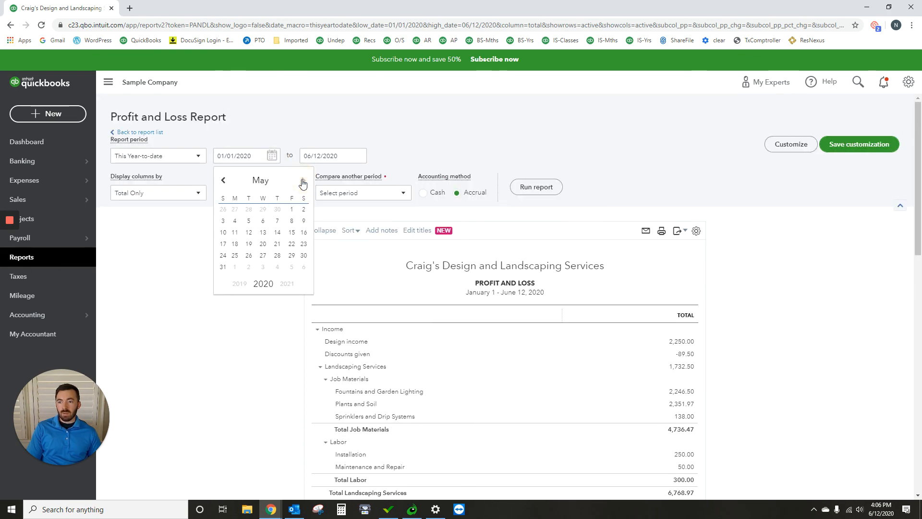
pyautogui.click(303, 180)
pyautogui.click(302, 180)
pyautogui.click(263, 210)
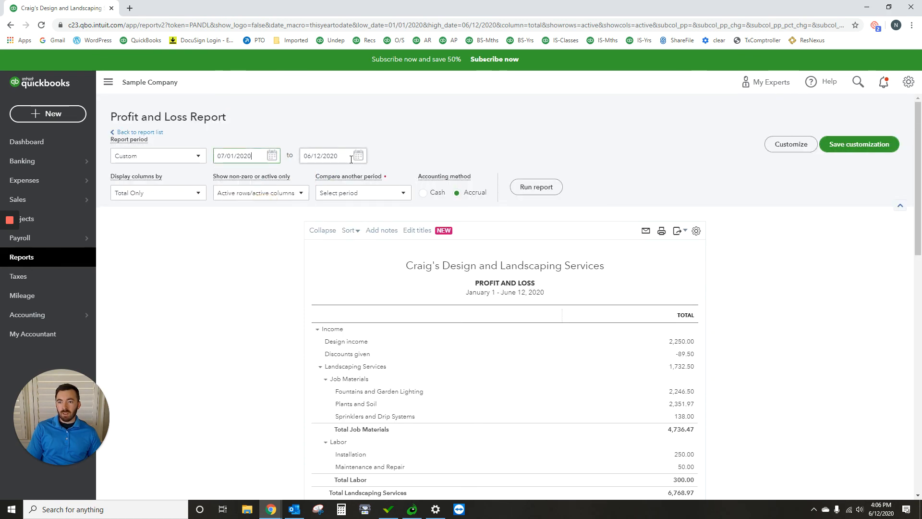
pyautogui.click(359, 156)
pyautogui.click(390, 180)
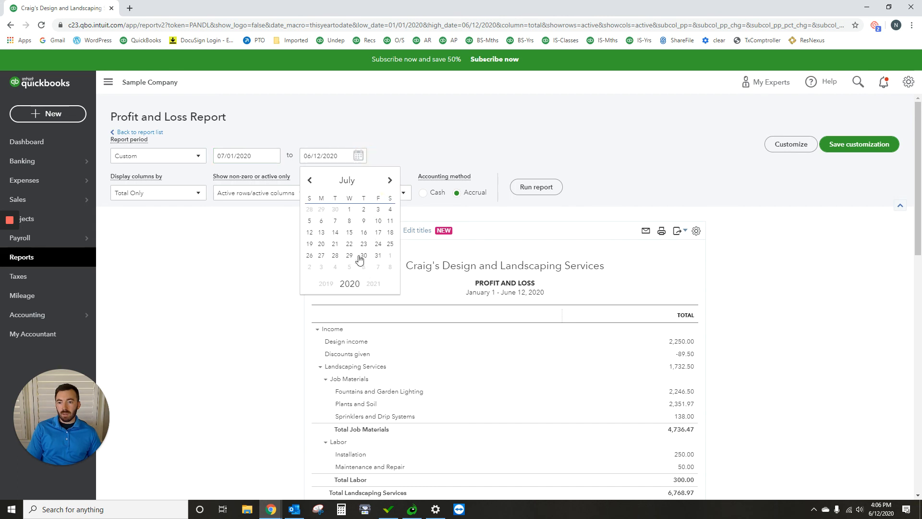
pyautogui.click(378, 256)
pyautogui.click(546, 191)
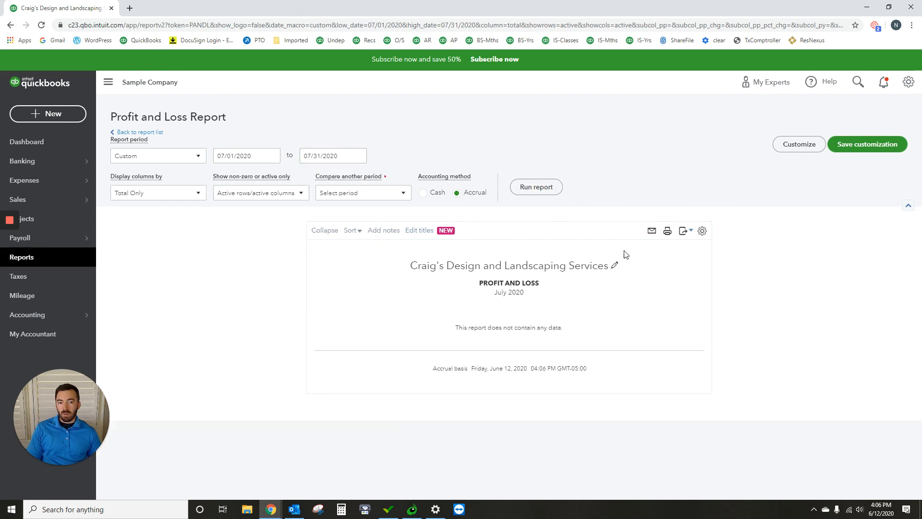
# - Set the report's start date to 06/01/2020 and run the Profit and Loss report again
pyautogui.click(271, 156)
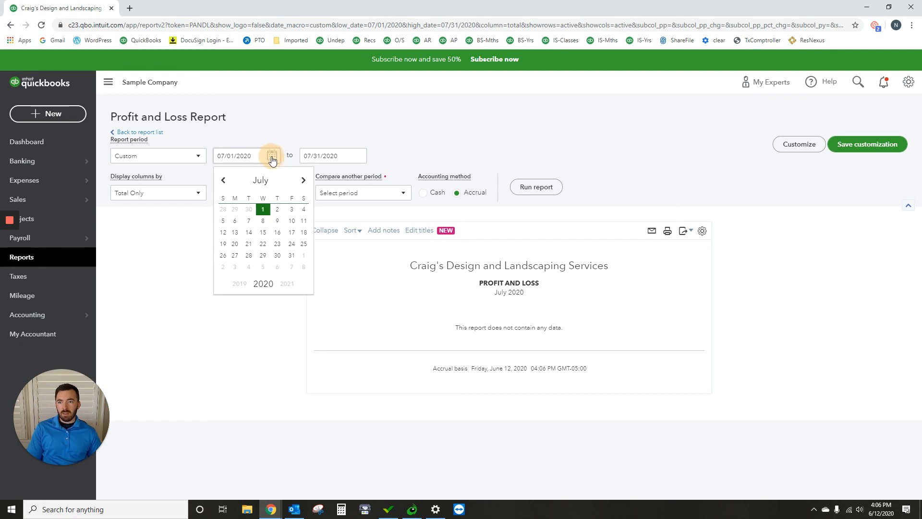
pyautogui.click(223, 180)
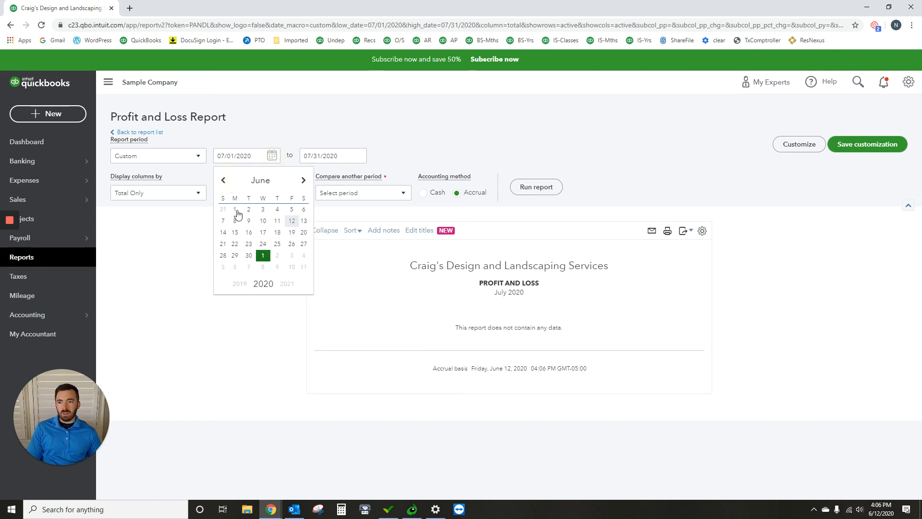
pyautogui.click(235, 210)
pyautogui.click(549, 194)
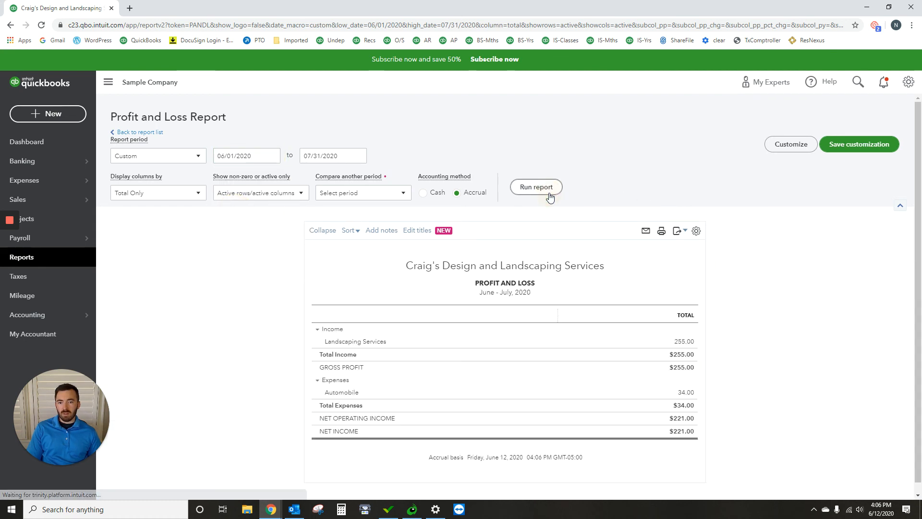
# - Drill into the Landscaping Services income, check the payment applied to the $55.00 BBB invoice, and close the invoice
pyautogui.click(684, 342)
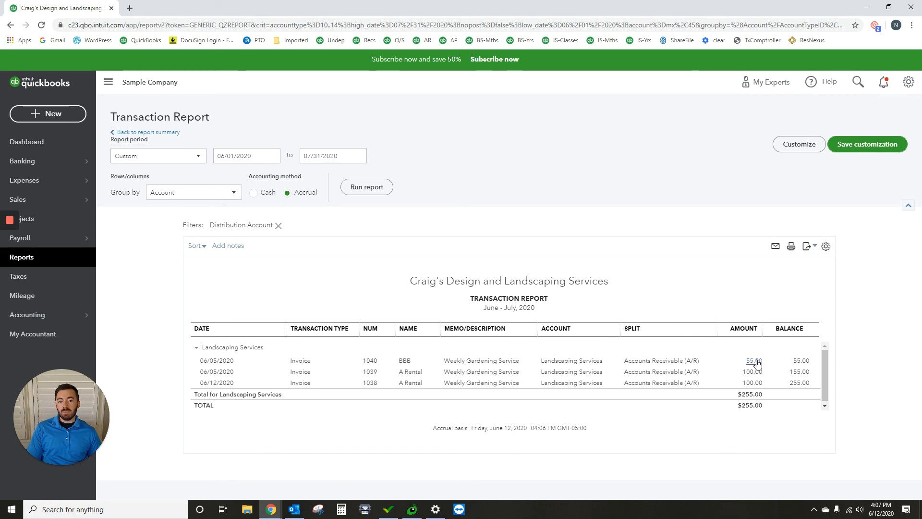
pyautogui.click(757, 362)
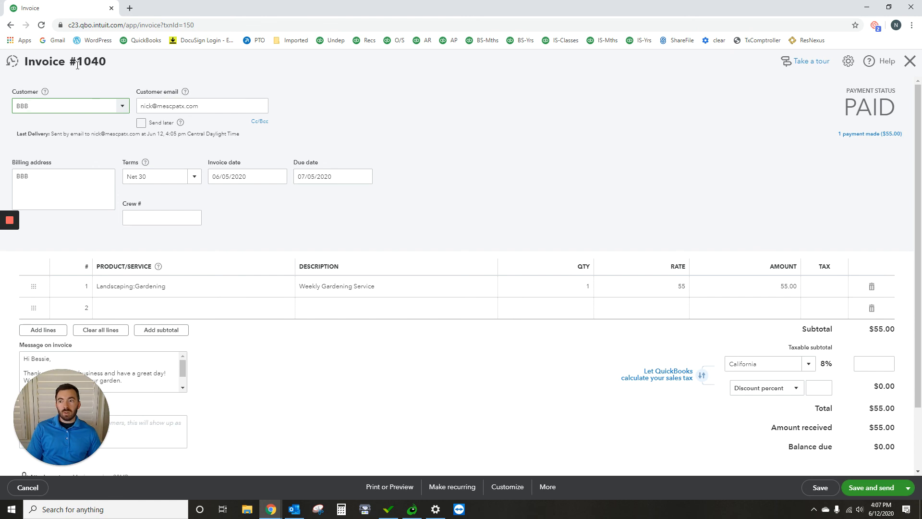
pyautogui.click(890, 135)
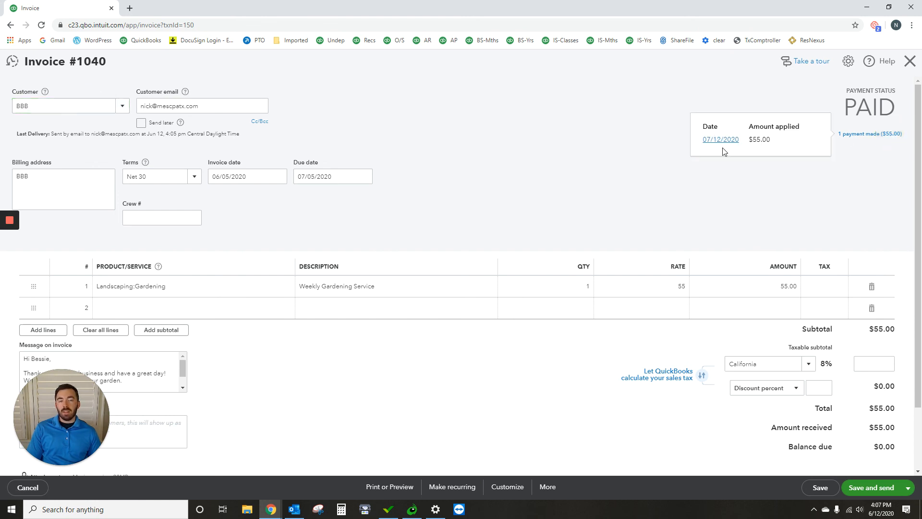
pyautogui.click(912, 63)
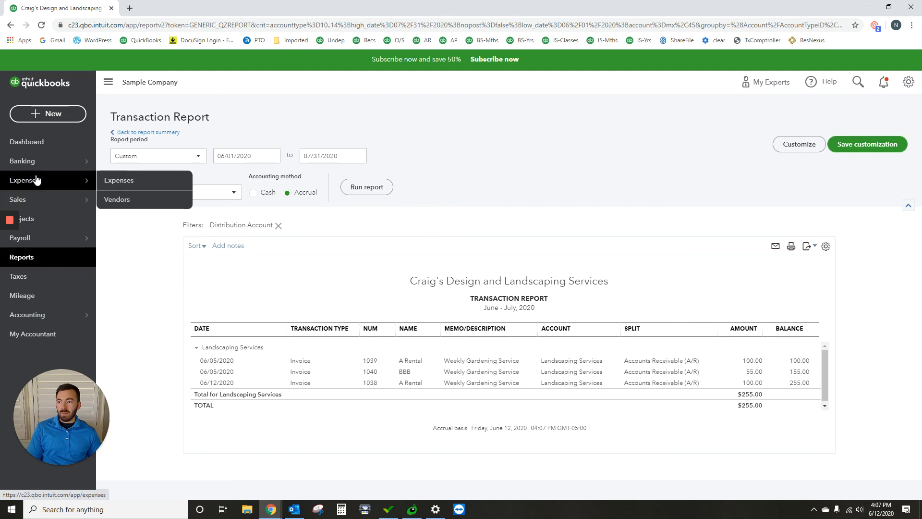
# - Open the invoices list and check the status of the $55.00 BBB invoice dated 06/05/2020
pyautogui.moveTo(39, 202)
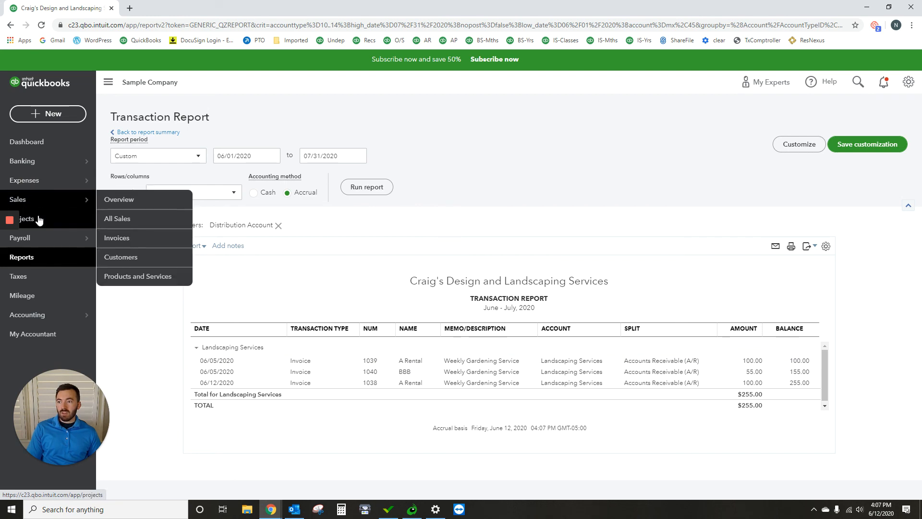
pyautogui.click(137, 239)
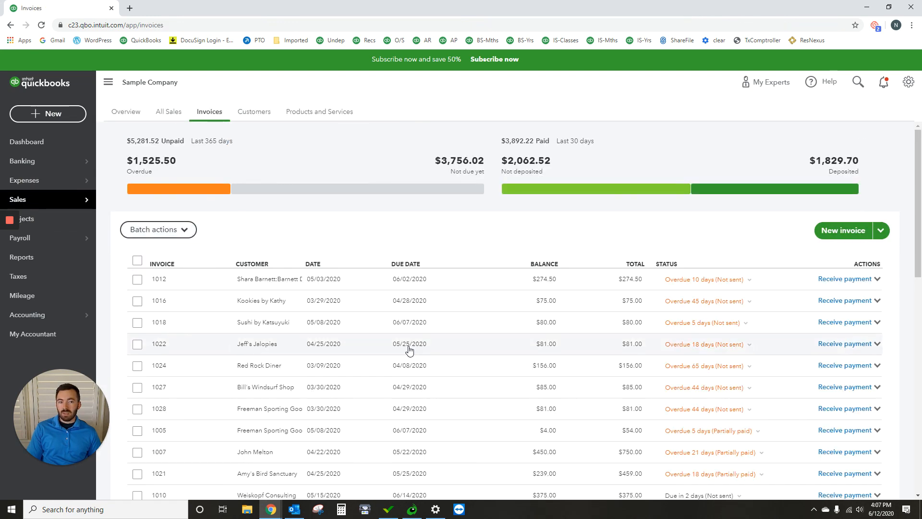
pyautogui.scroll(-5, 408, 348)
pyautogui.scroll(-6, 407, 346)
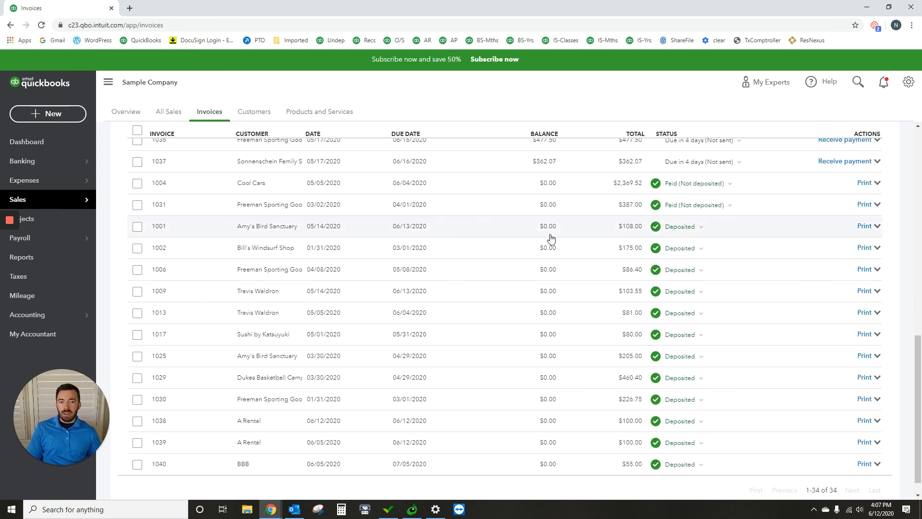
pyautogui.scroll(-1, 552, 413)
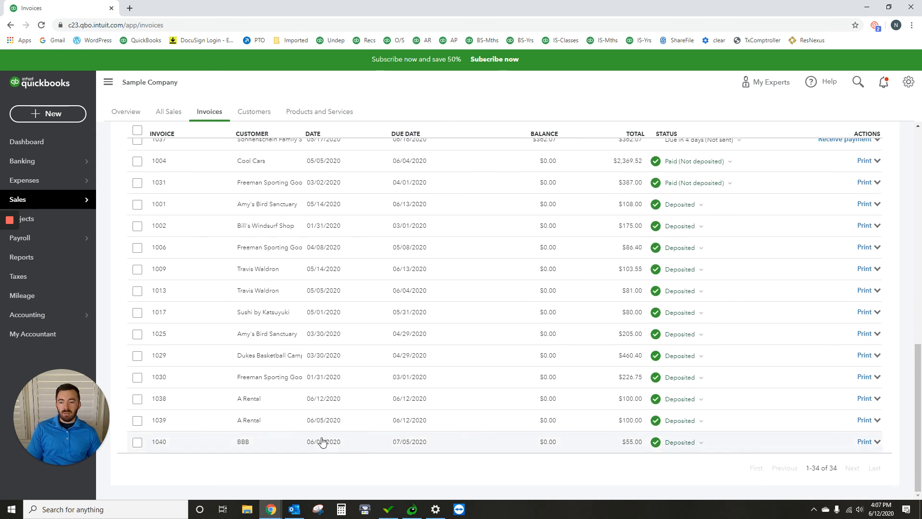